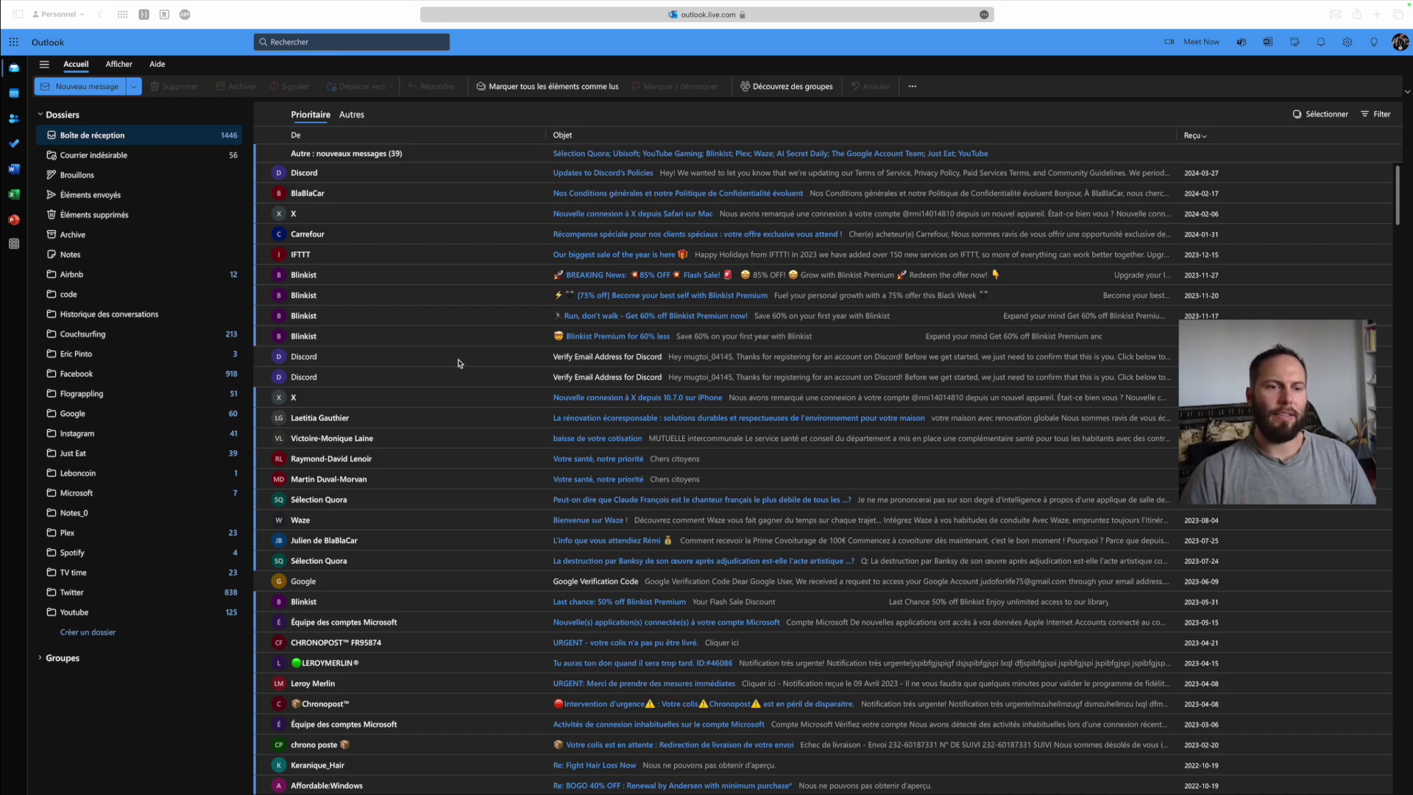
Open Discord's policy update message to read it and return to the inbox.
scroll(579, 388, down, 1)
scroll(580, 388, up, 1)
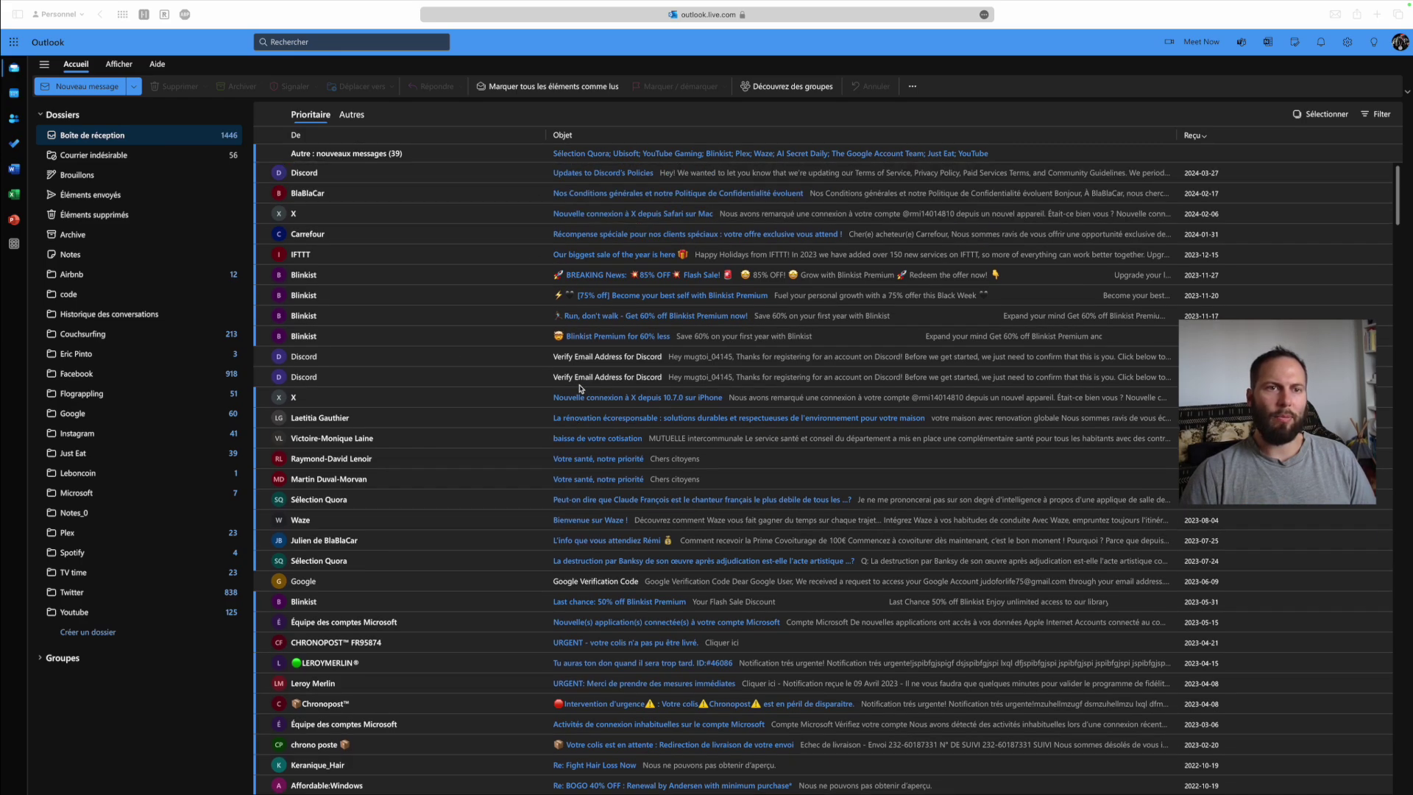
click(458, 128)
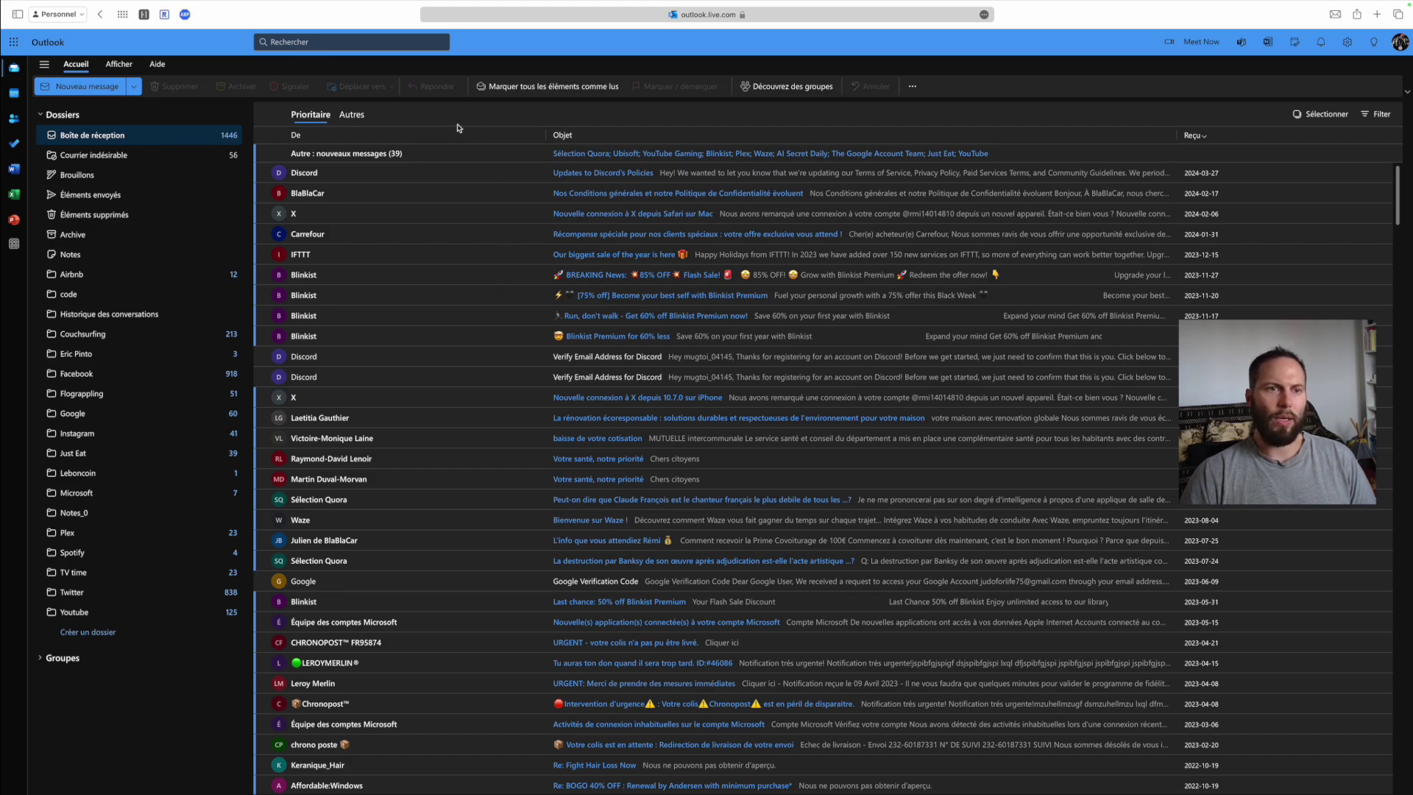
click(361, 176)
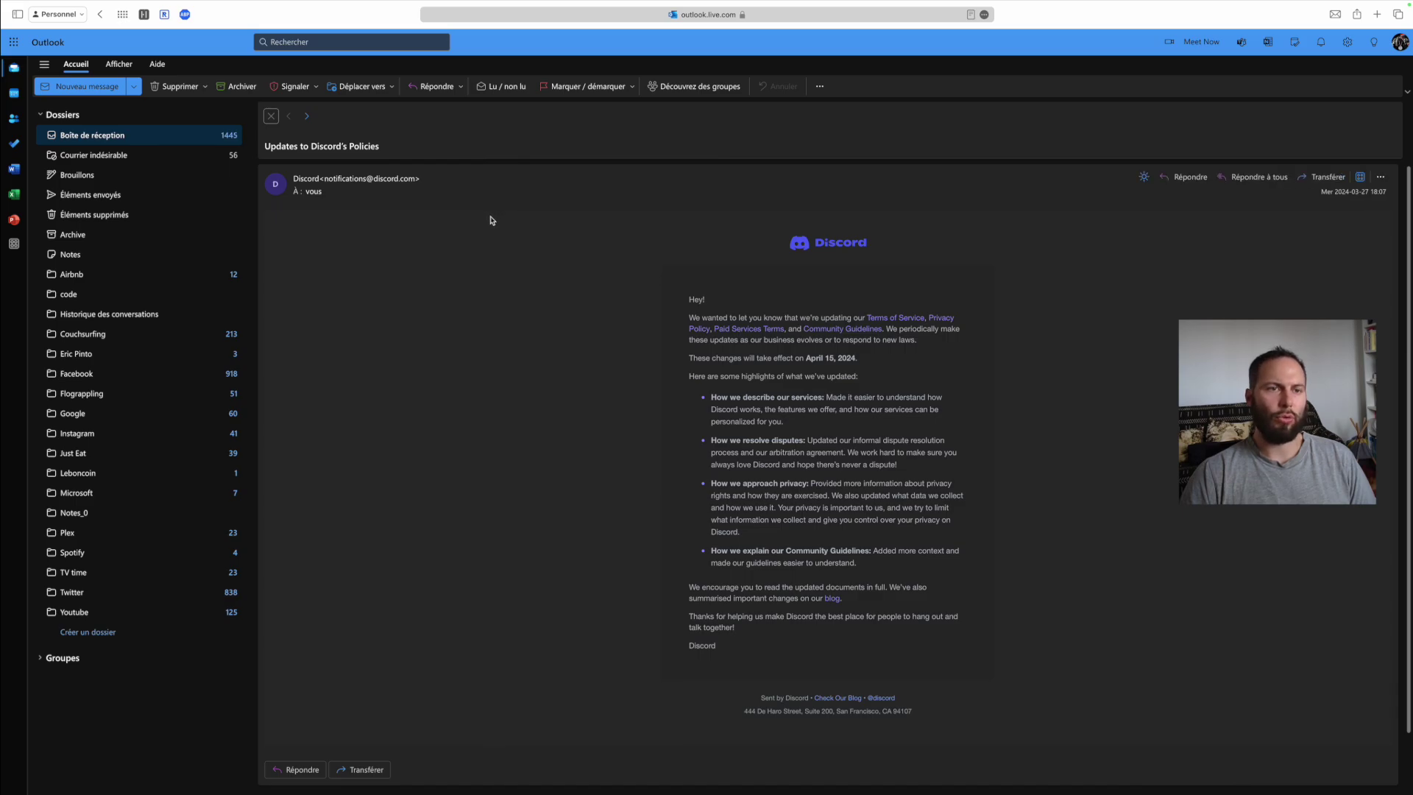
key(super+bracketleft)
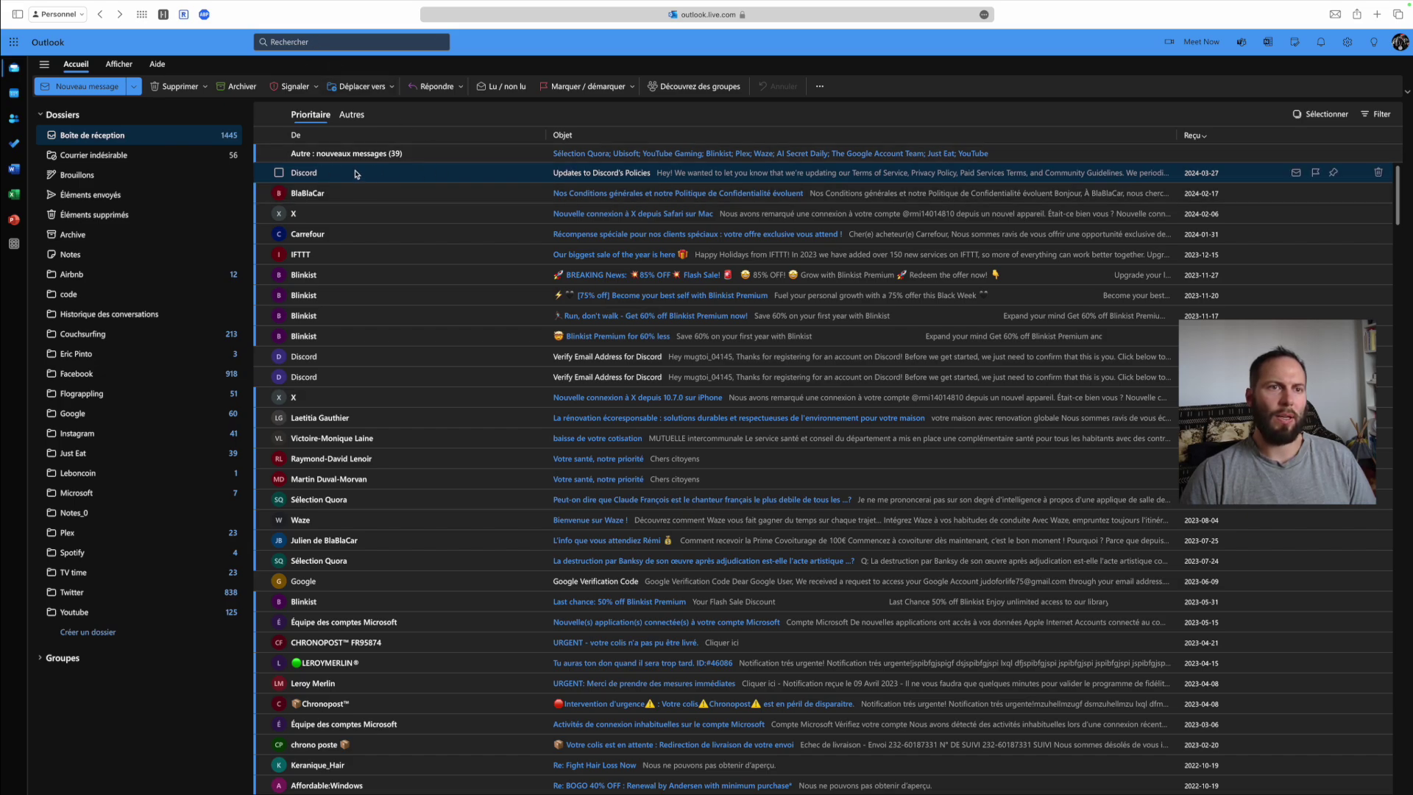
Search all folders for messages from Discord, select every result and view the bulk delete options without deleting anything.
click(318, 43)
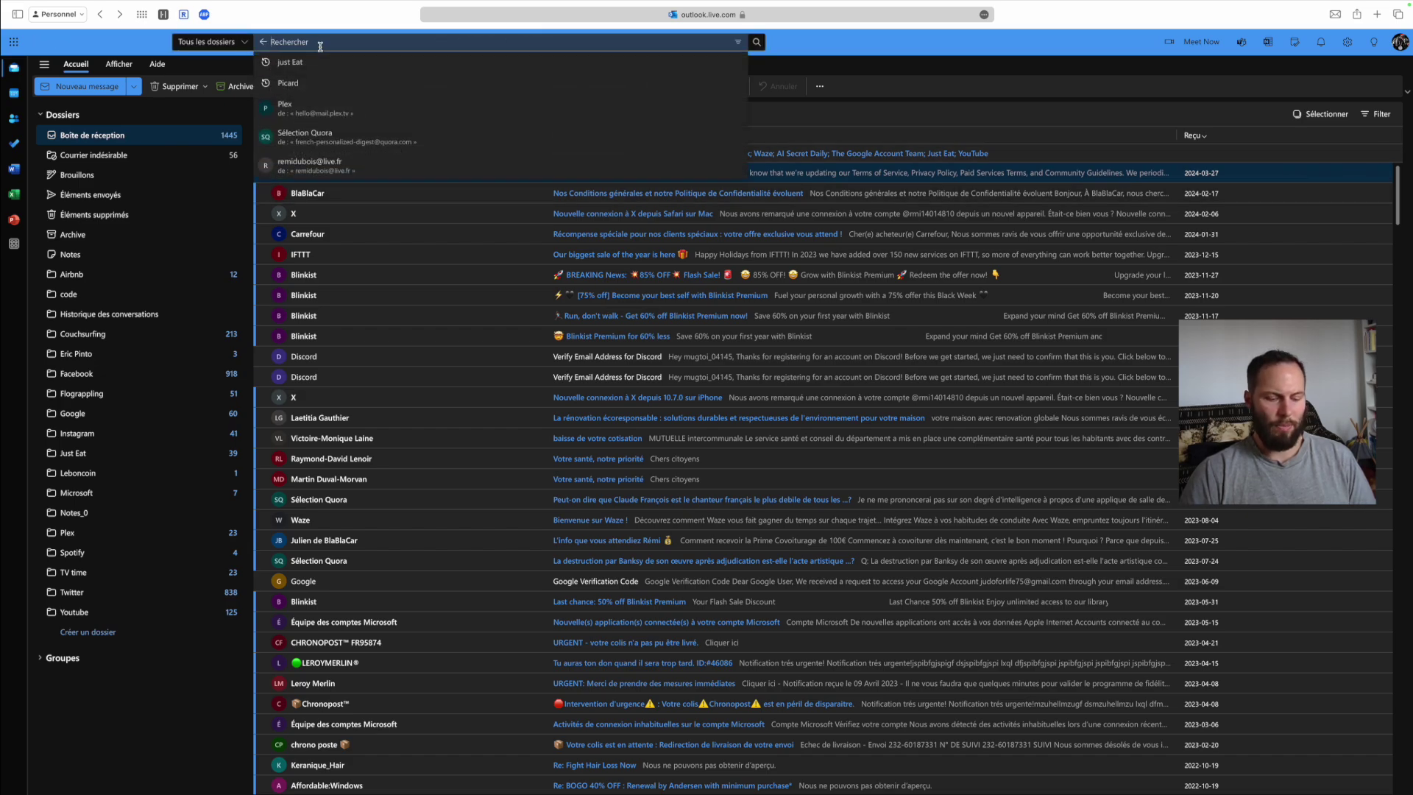
text(D)
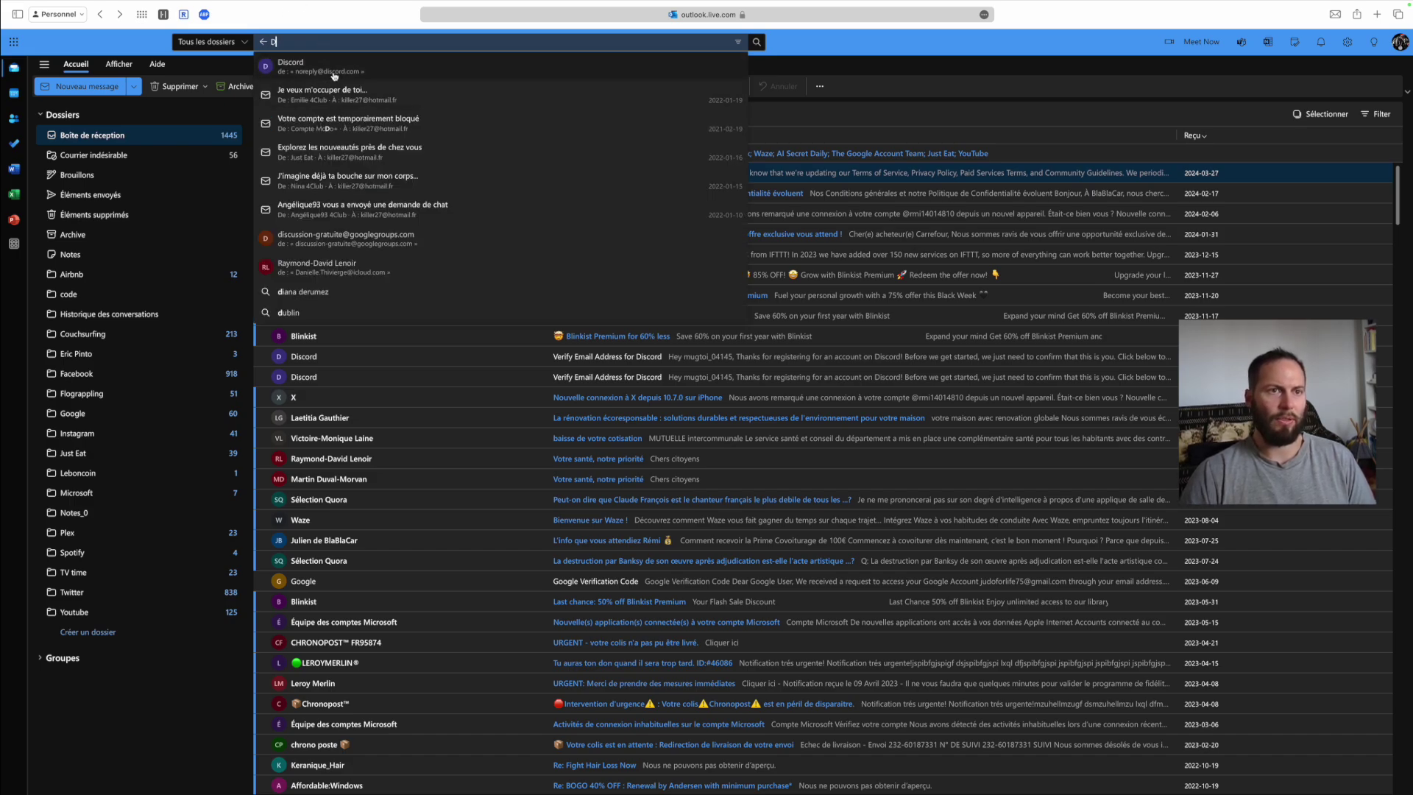
click(332, 72)
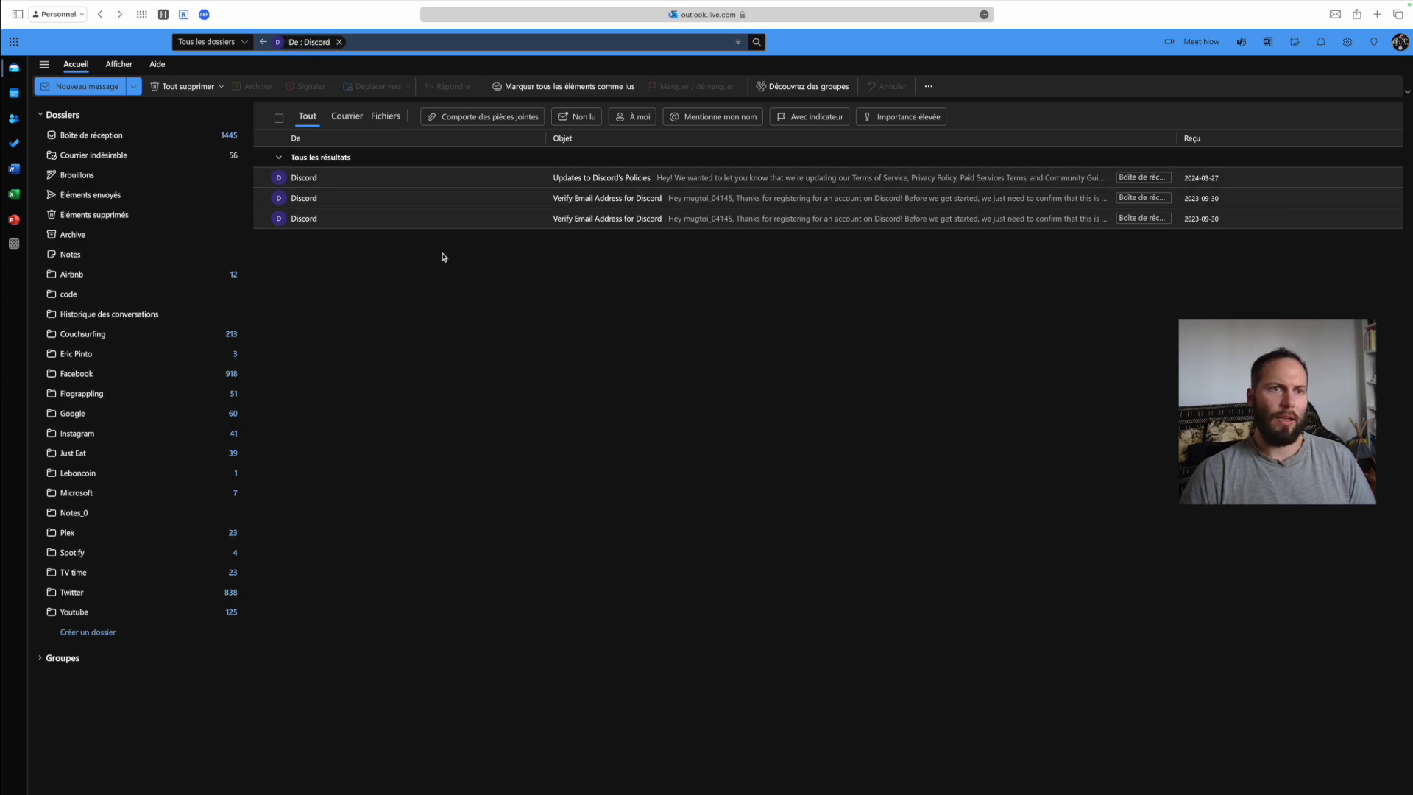
click(280, 119)
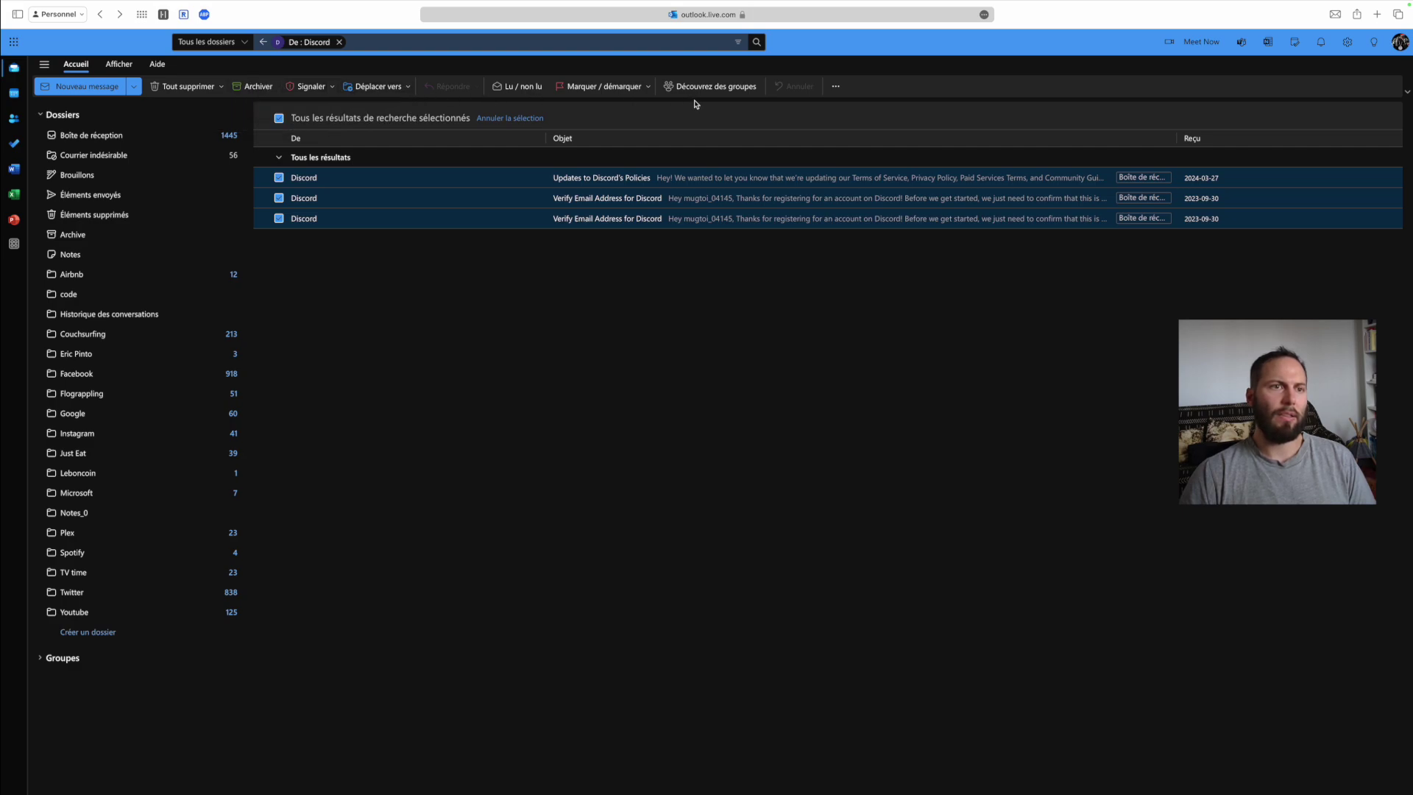
click(187, 87)
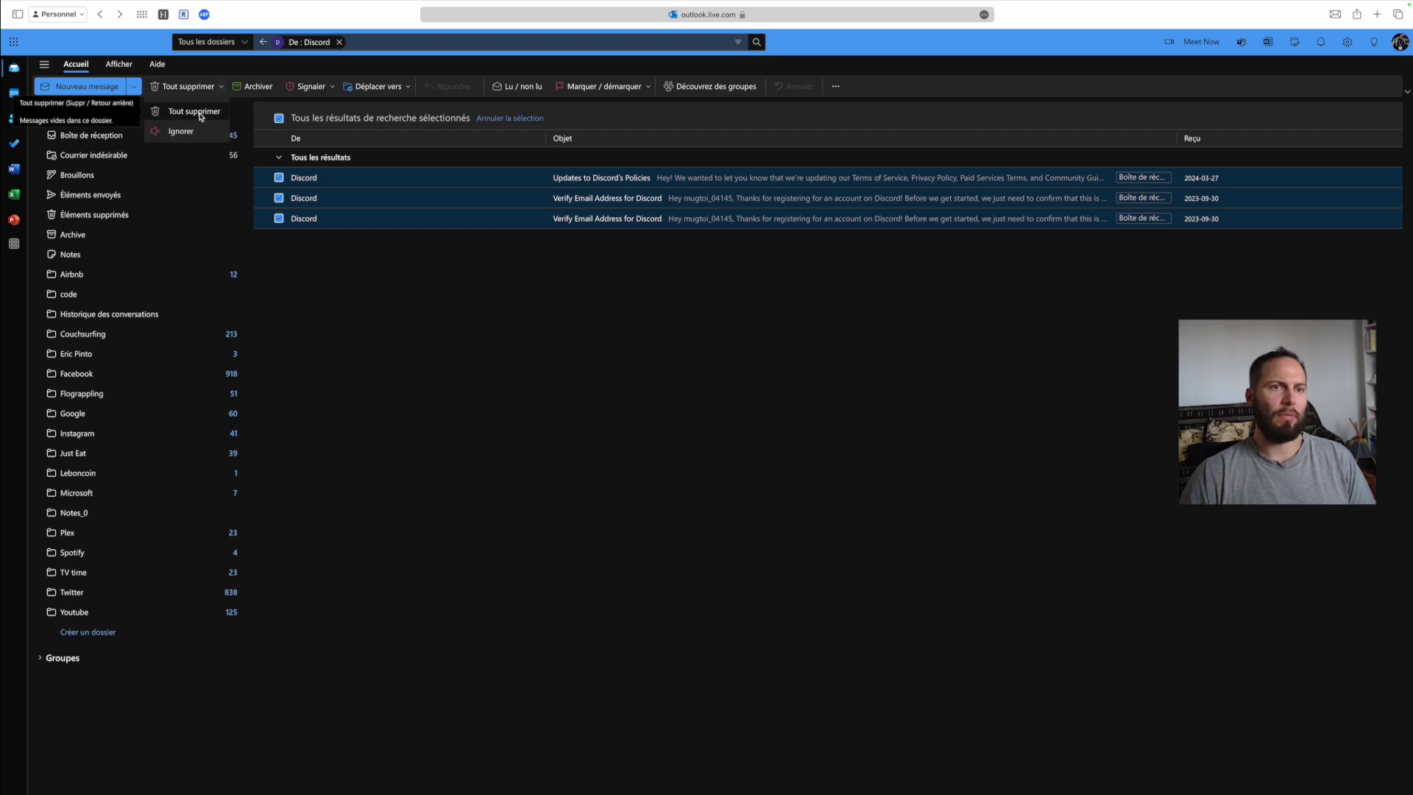
click(418, 287)
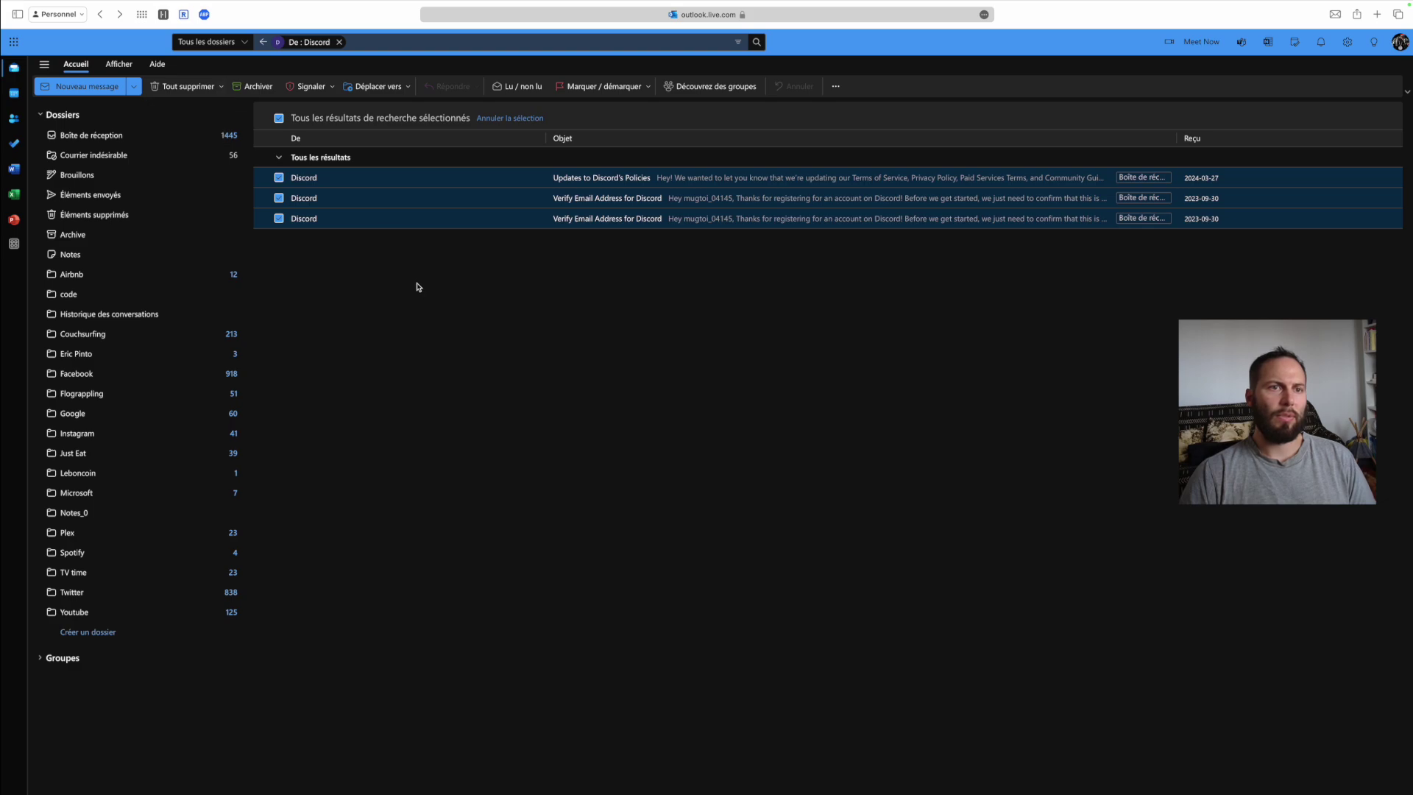
Clear the Discord sender search and return to the inbox.
click(338, 43)
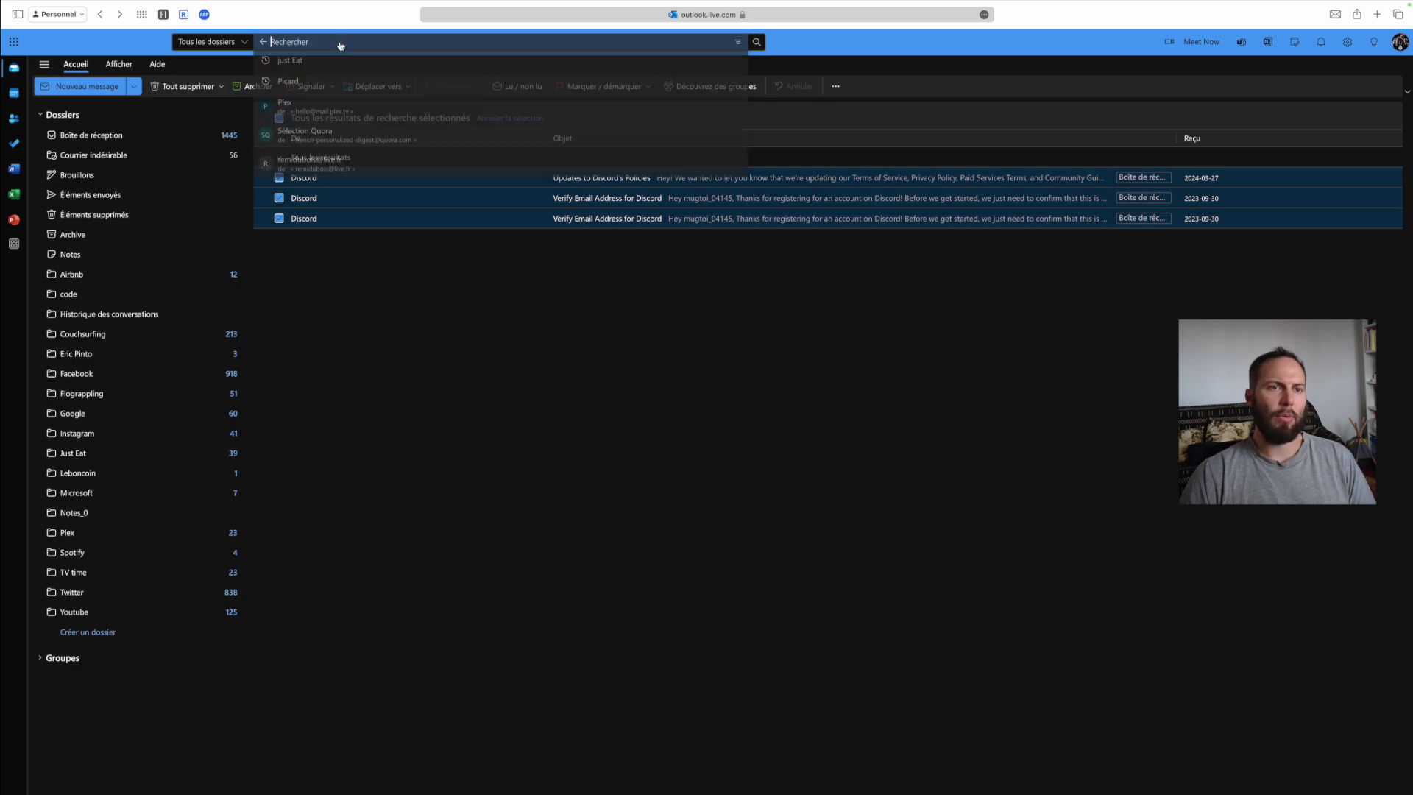
click(499, 315)
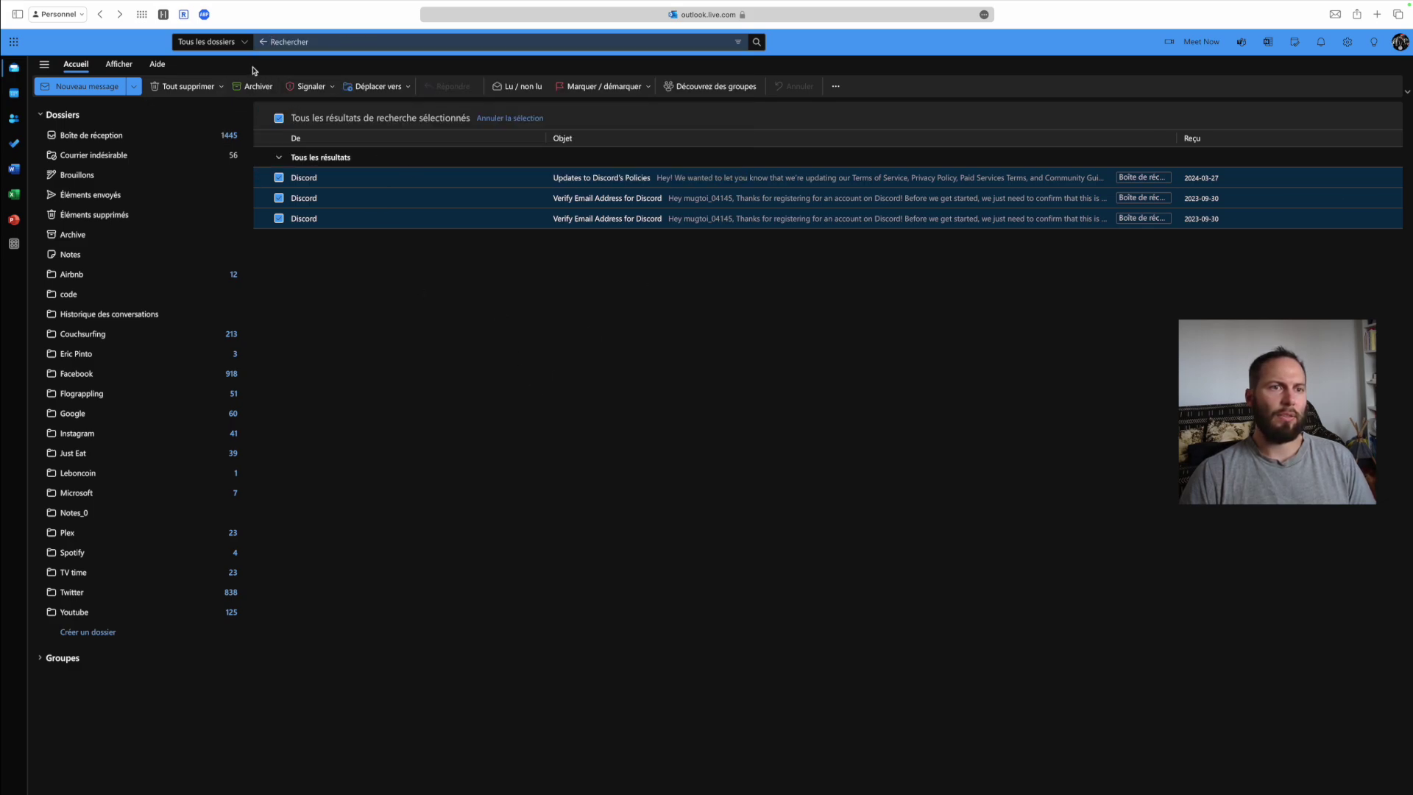
click(112, 139)
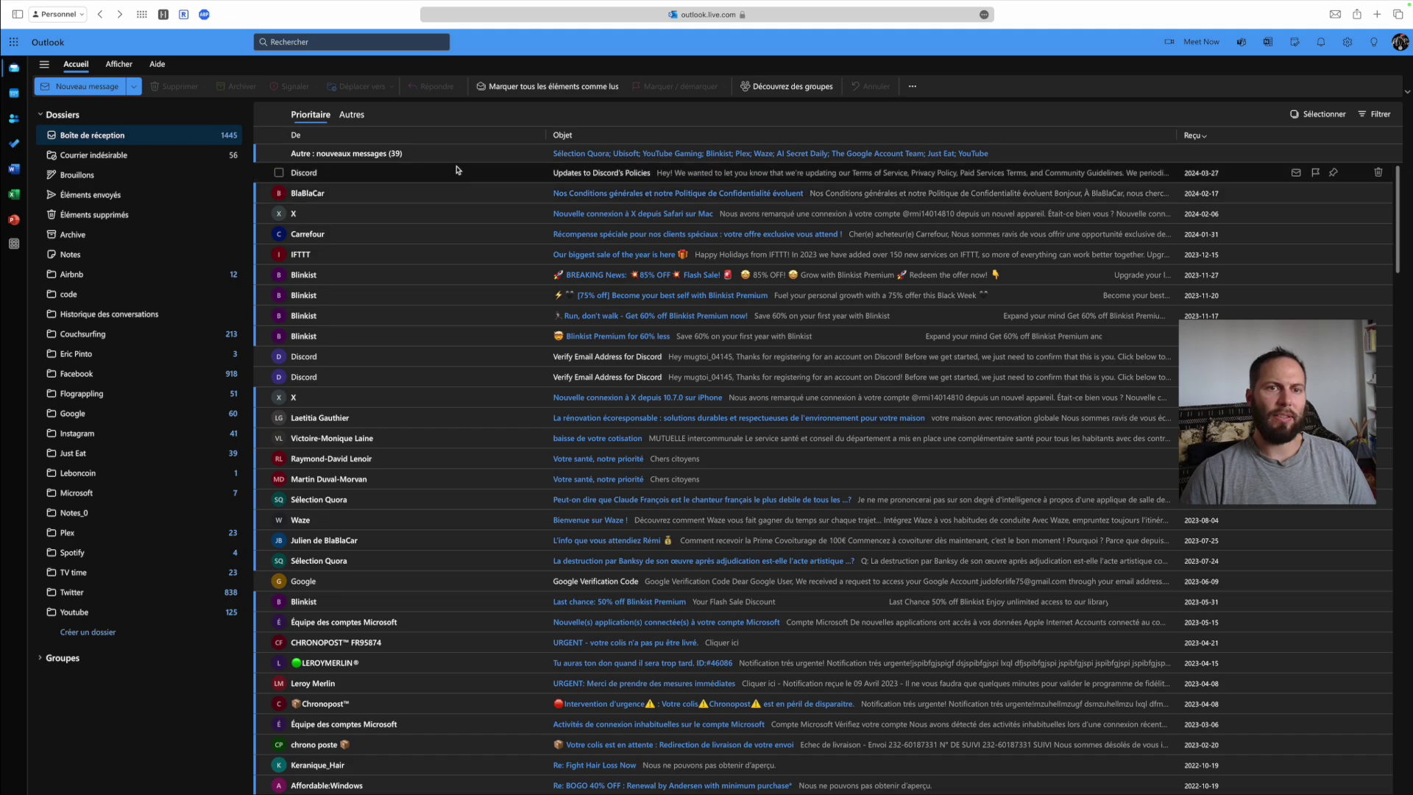
Start a rule with more options from BlaBlaCar's terms update message, with the sender BlaBlaCar as its De condition.
click(485, 196)
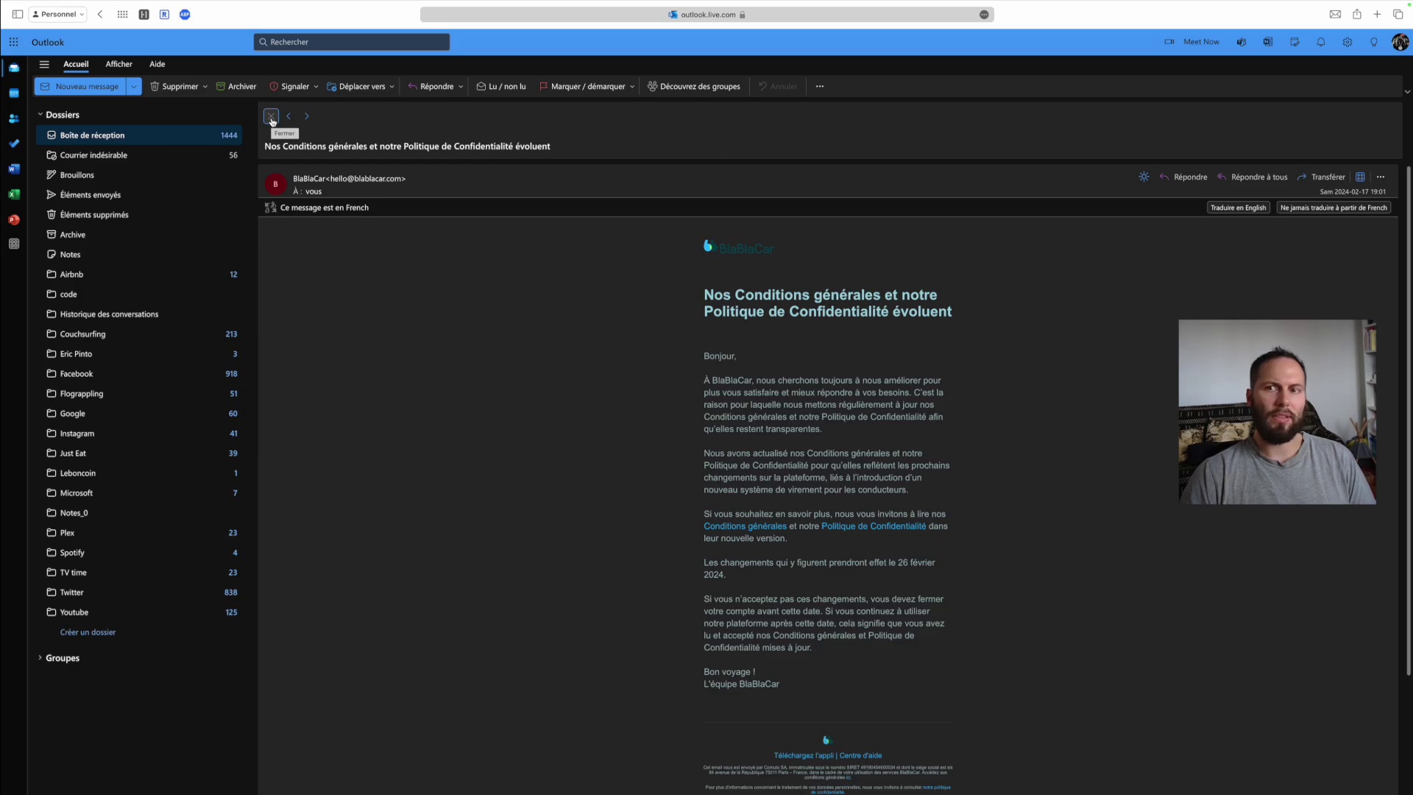
click(271, 118)
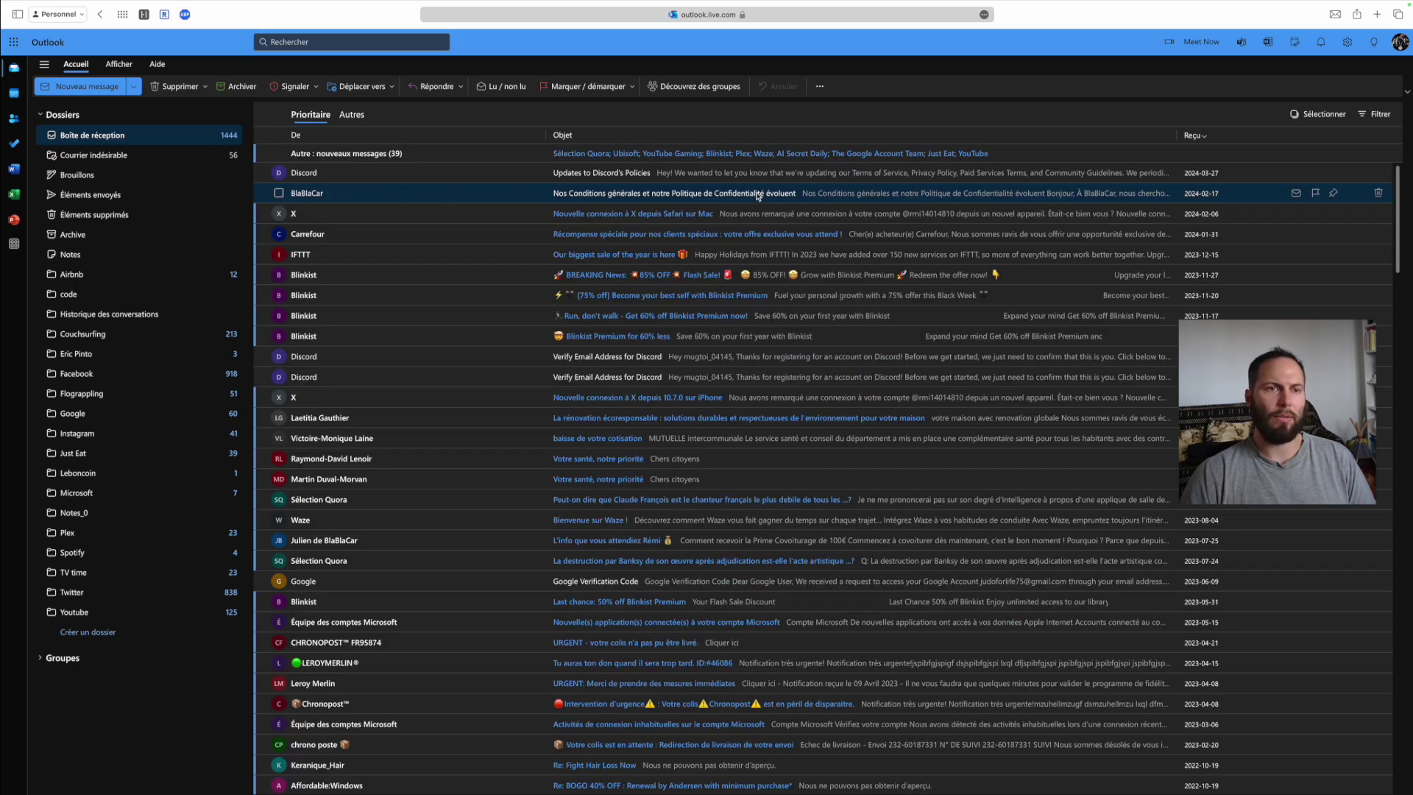
right_click(402, 197)
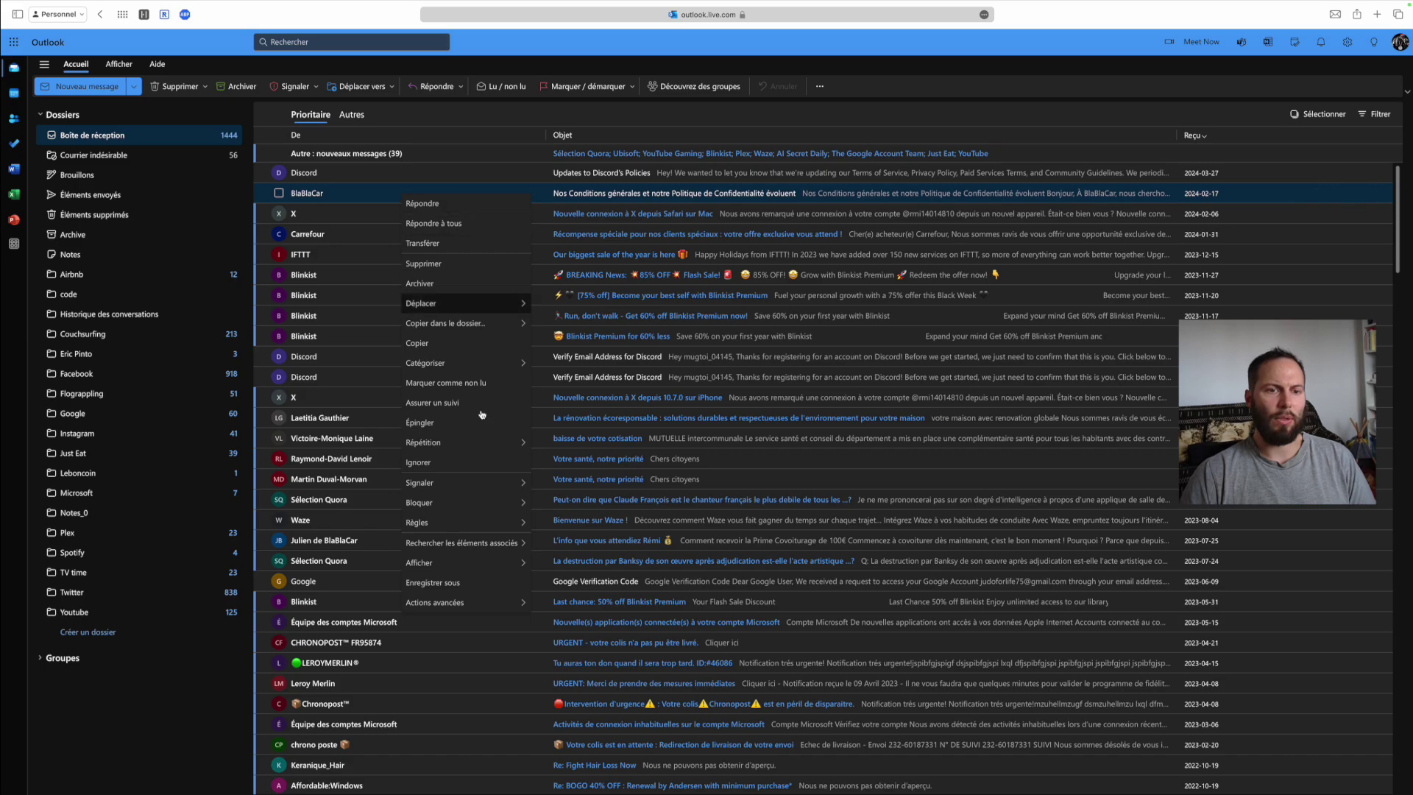
mouse_move(421, 524)
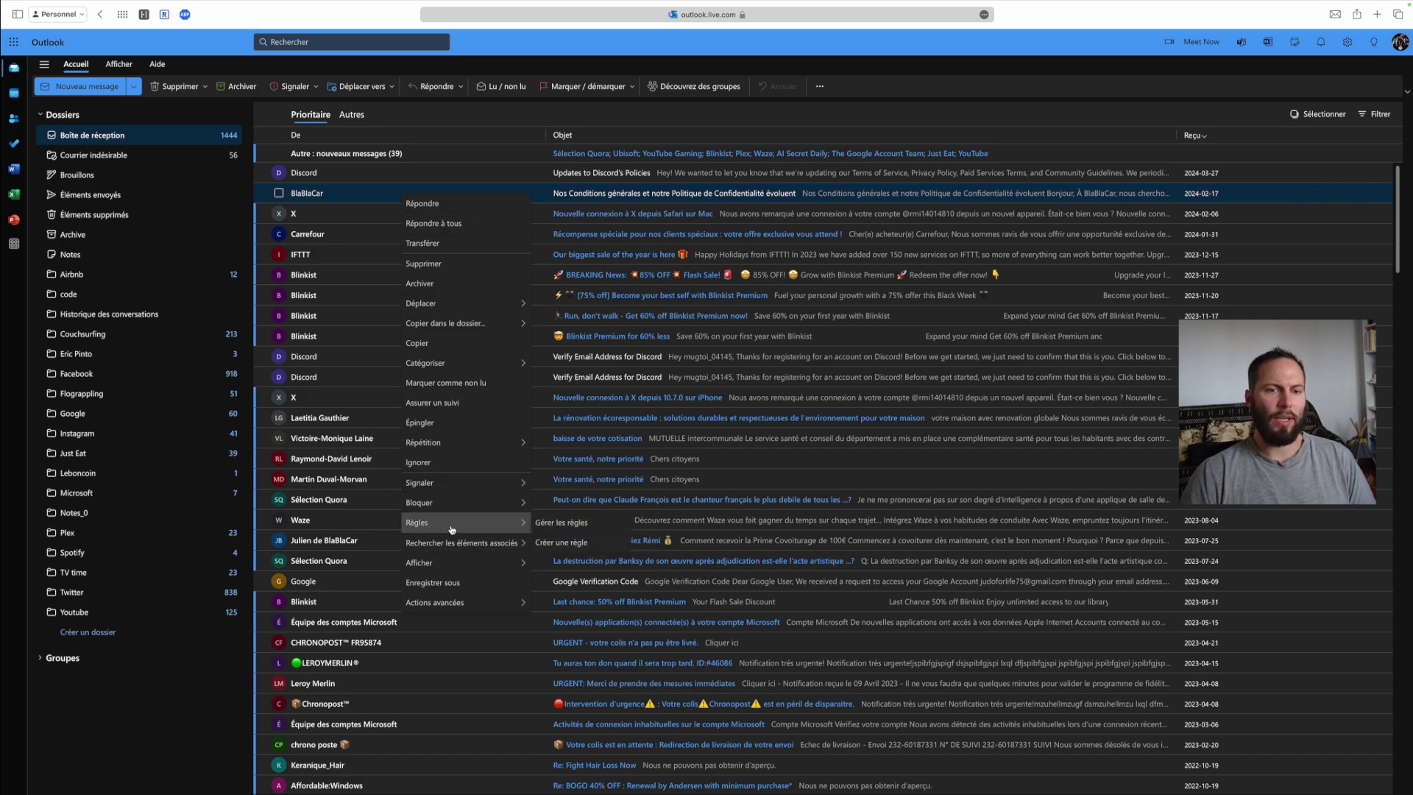
click(596, 548)
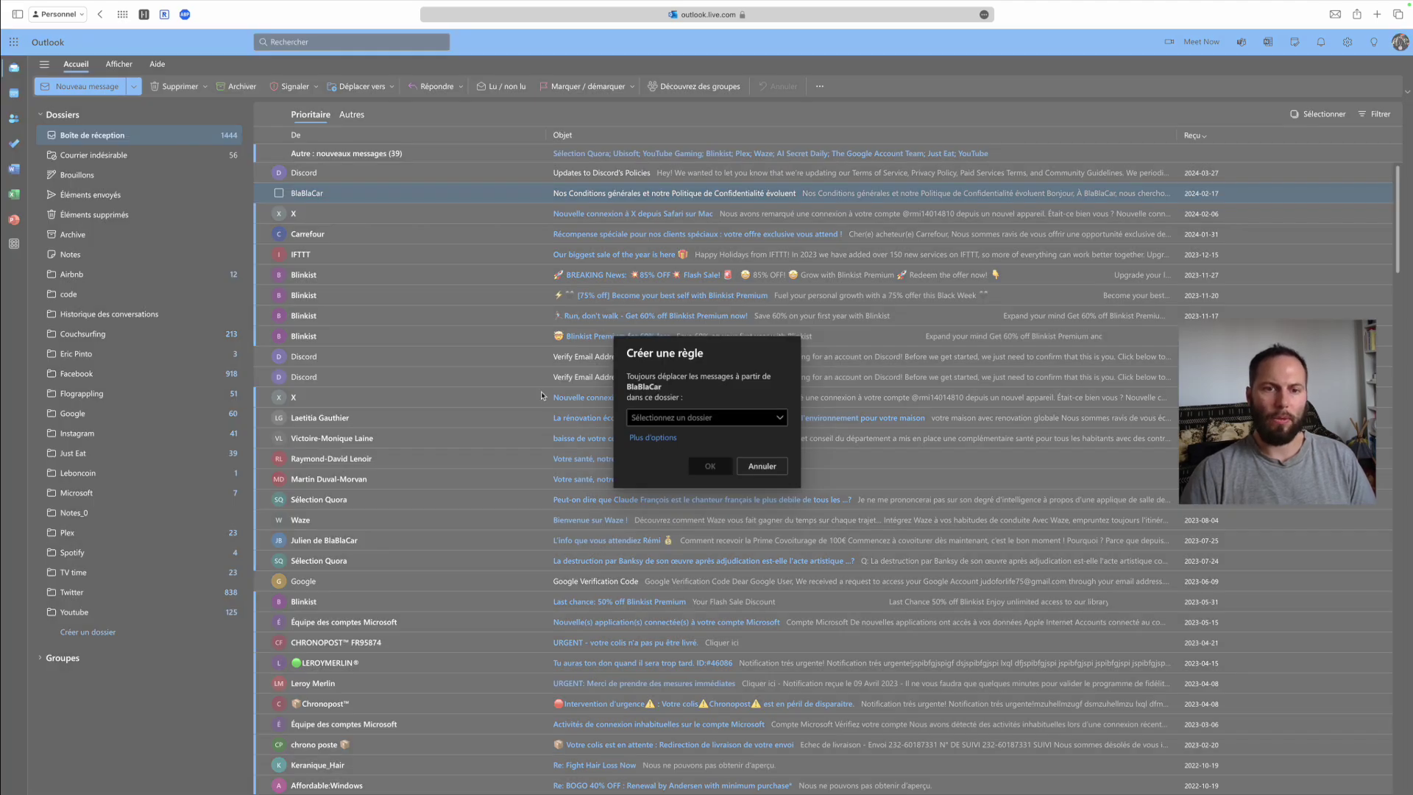
click(653, 438)
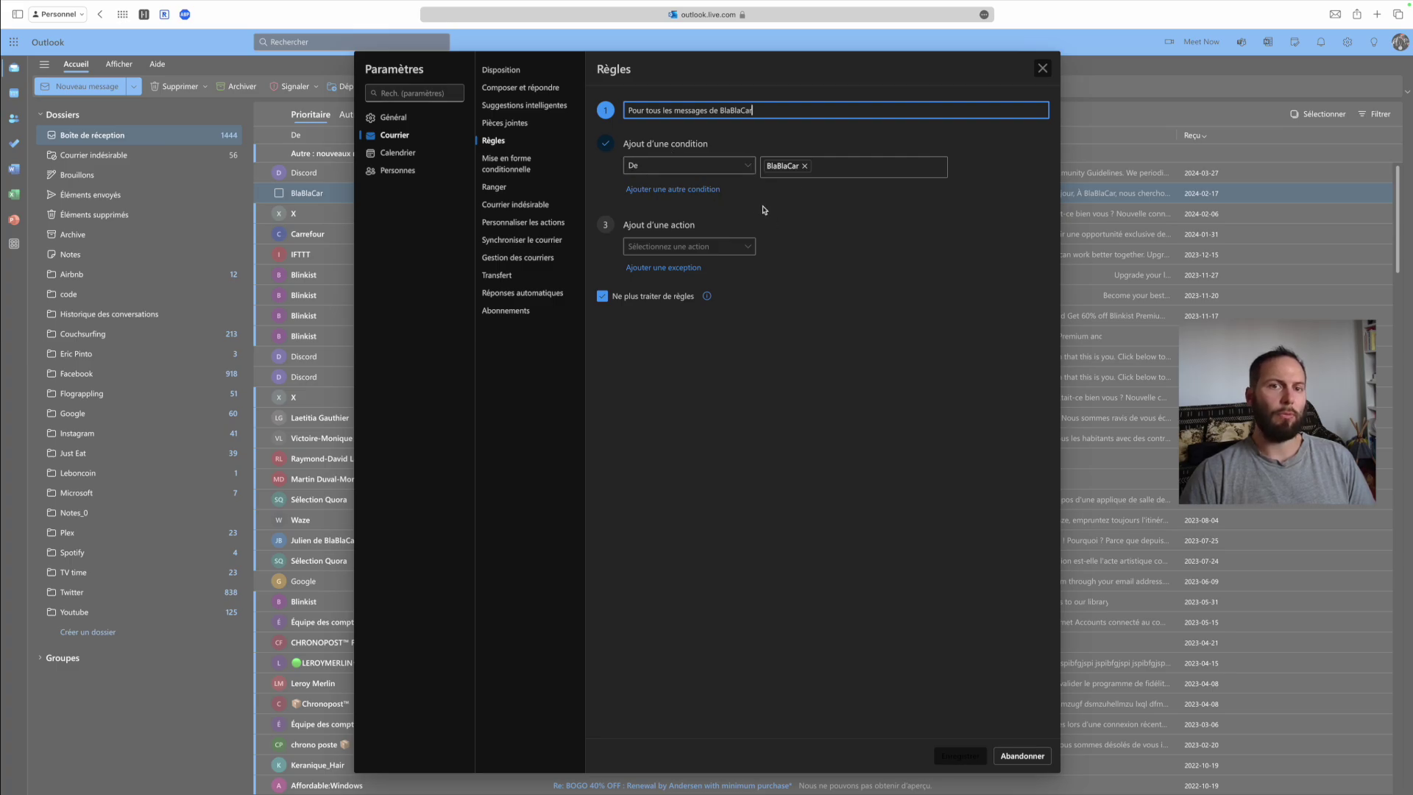
click(747, 168)
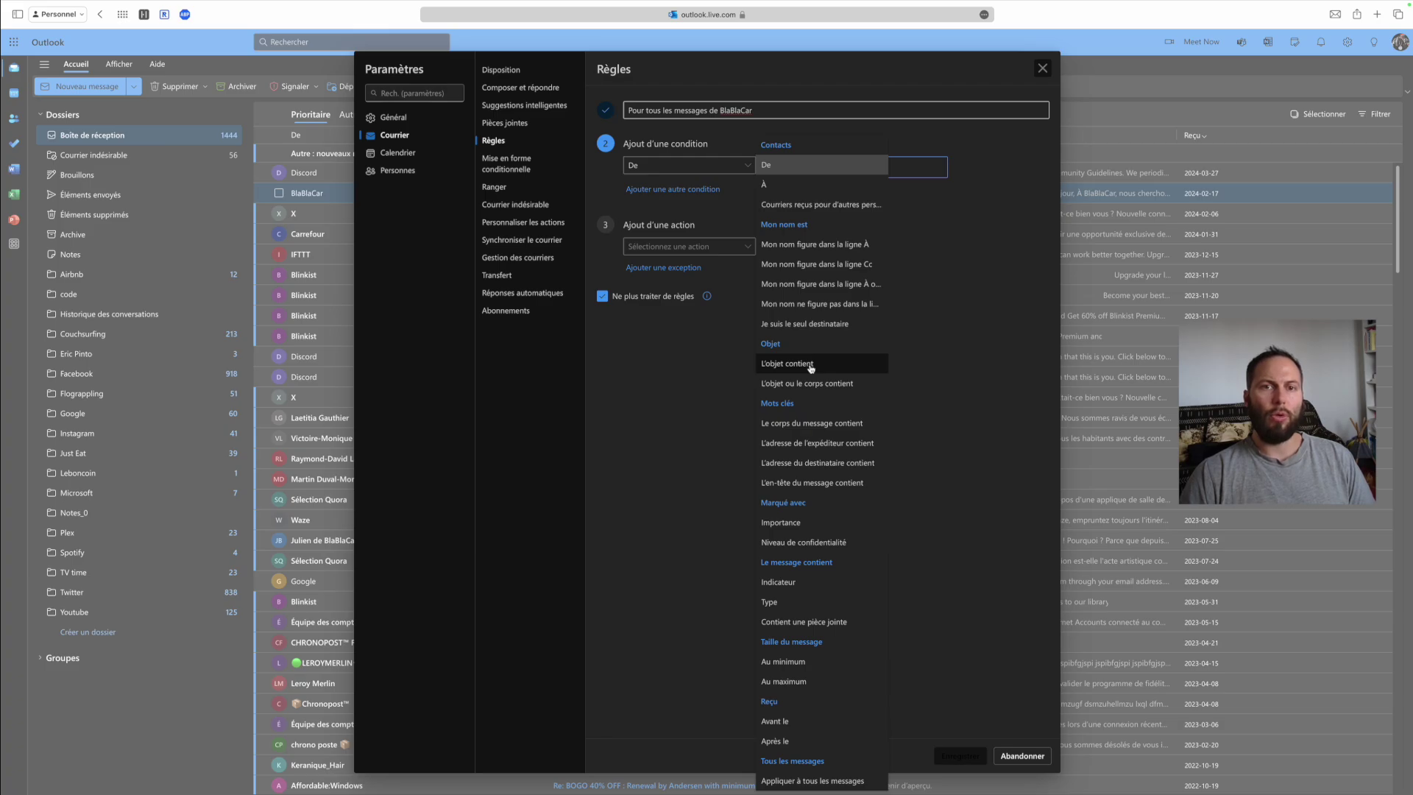
click(647, 394)
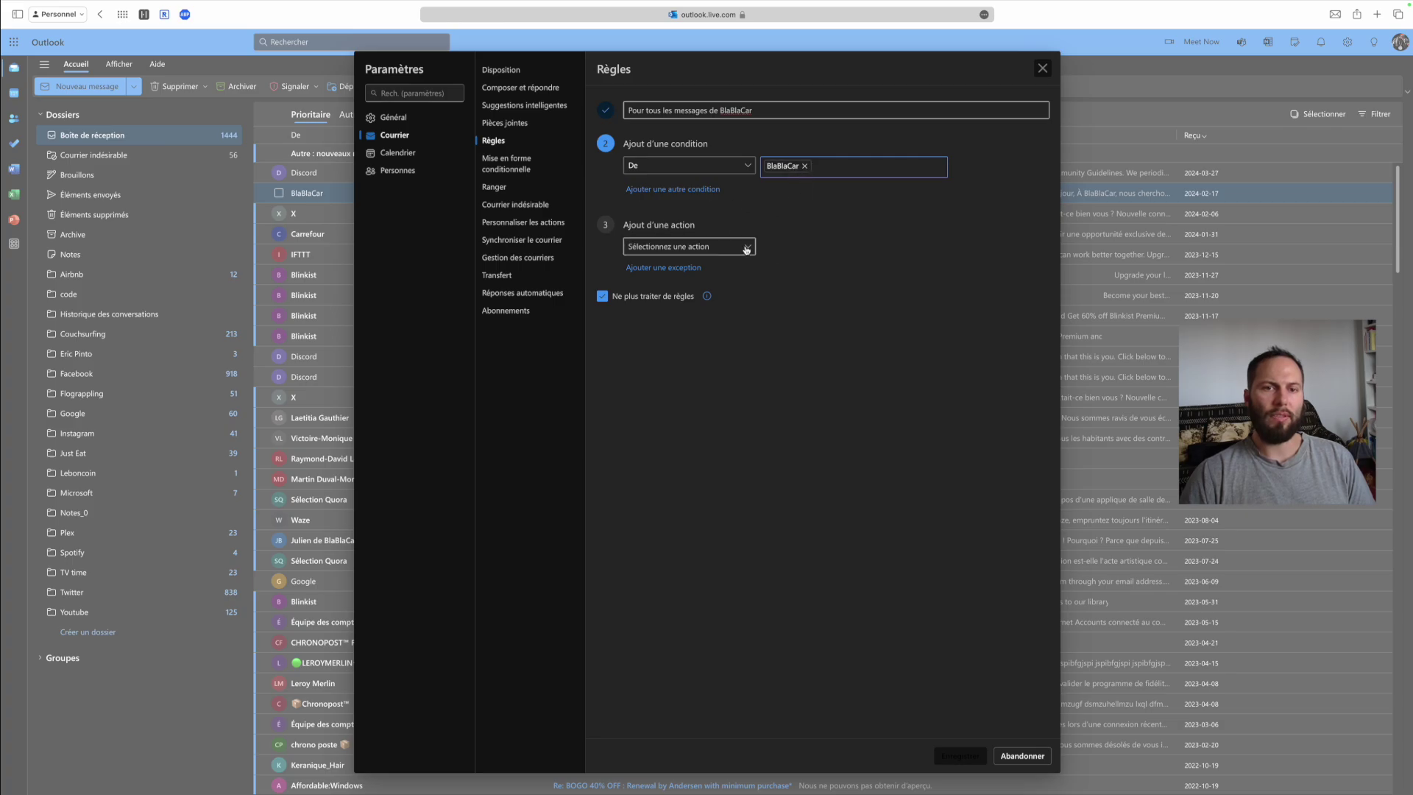
Set the rule's action to Déplacer vers with a new folder named Blablacar as the destination.
click(748, 249)
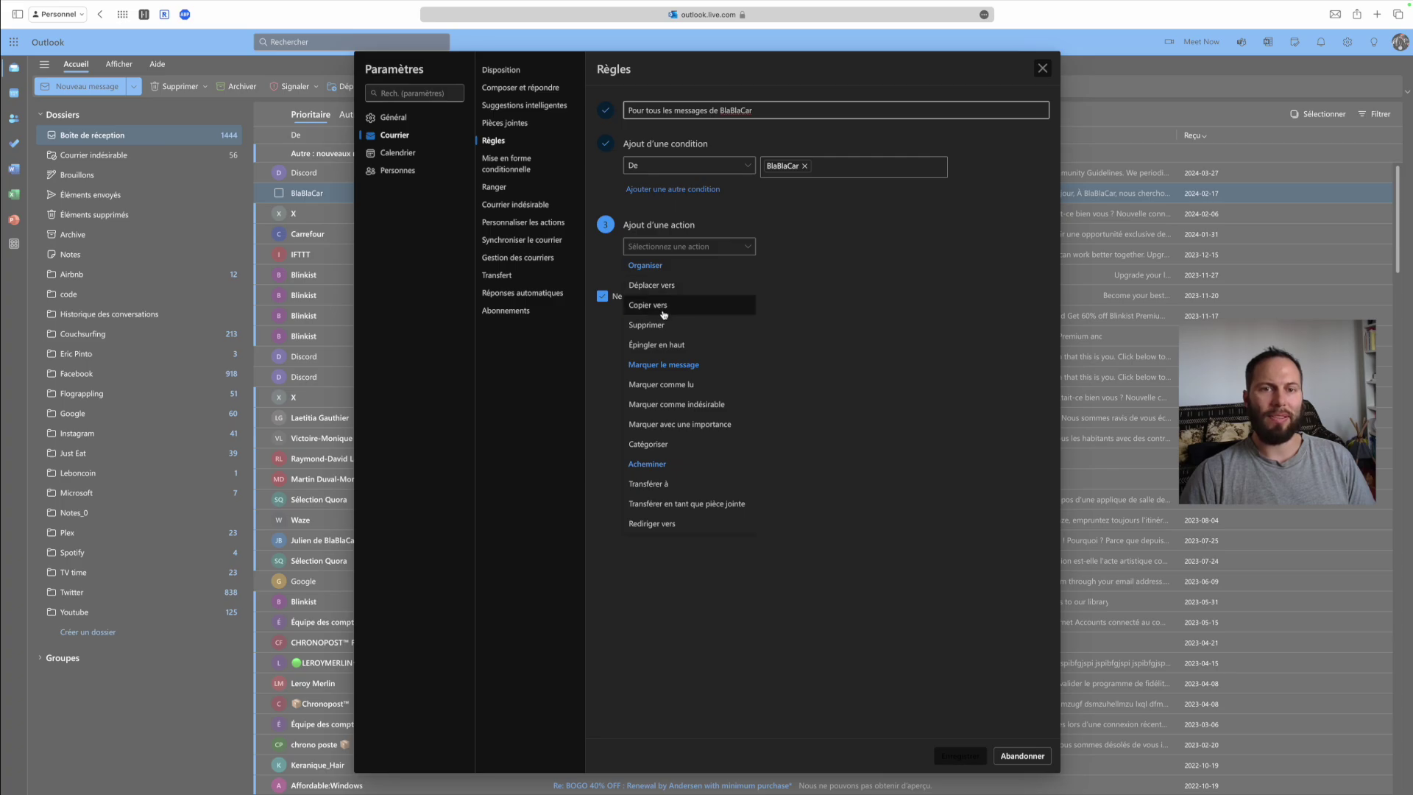
click(671, 287)
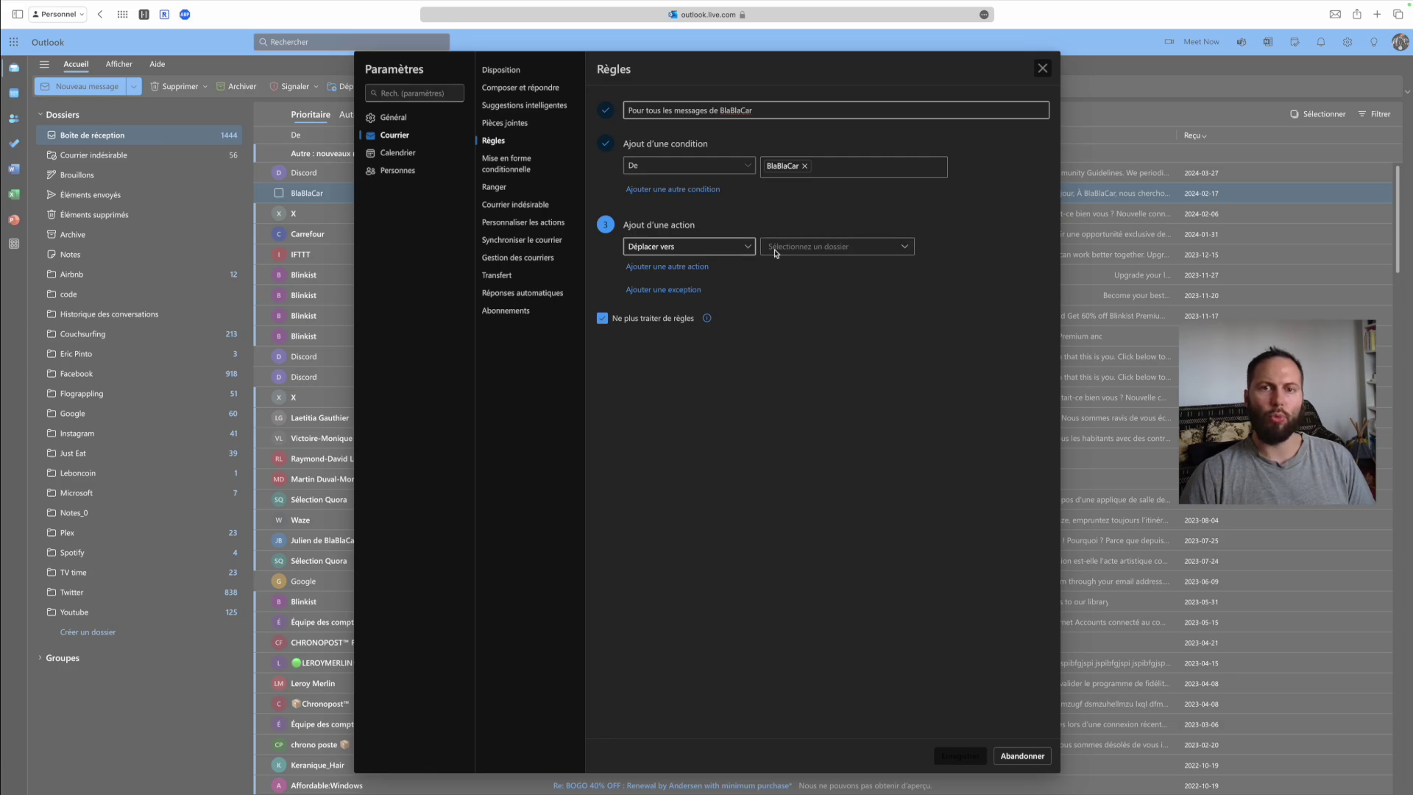
click(871, 250)
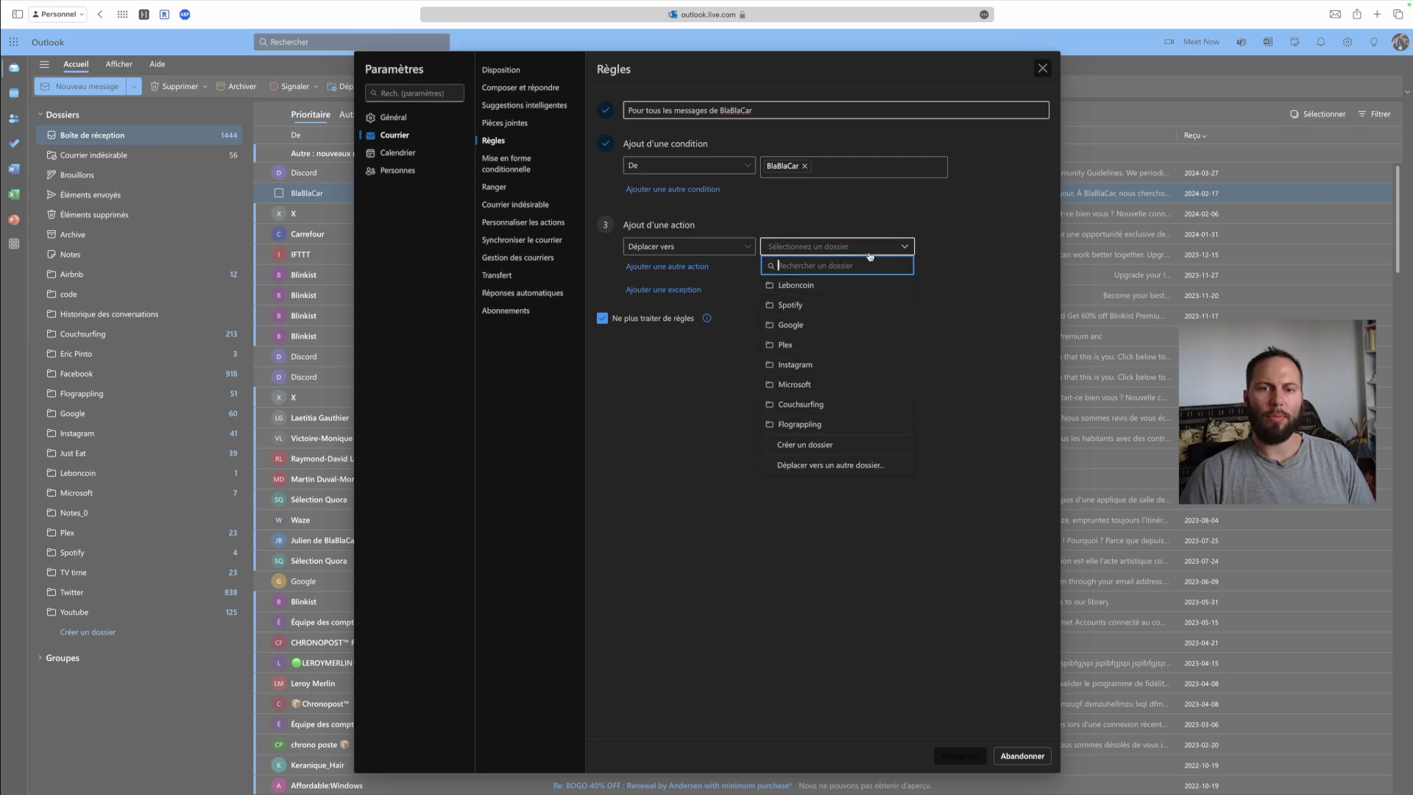
click(827, 445)
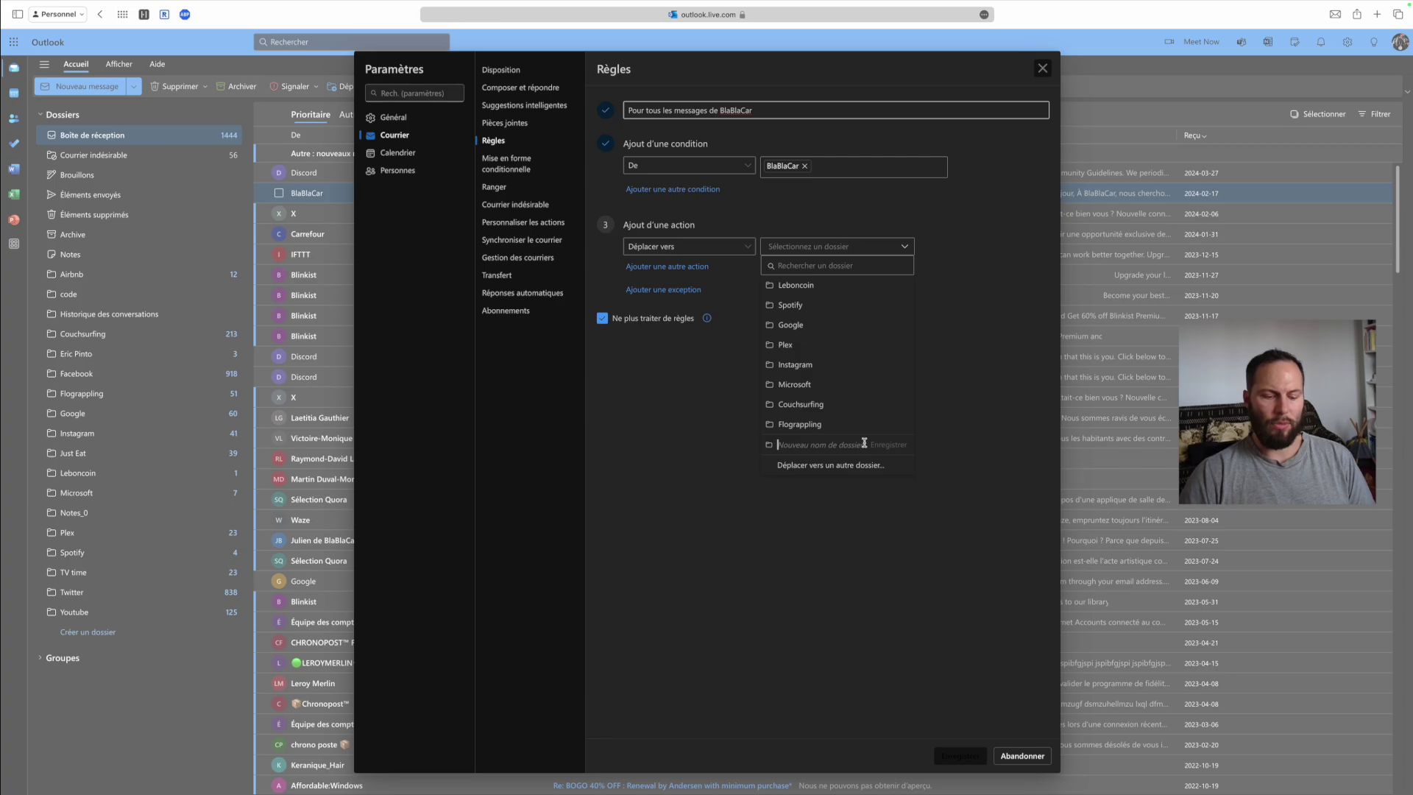
text(E)
text(labl)
text(acar)
click(887, 446)
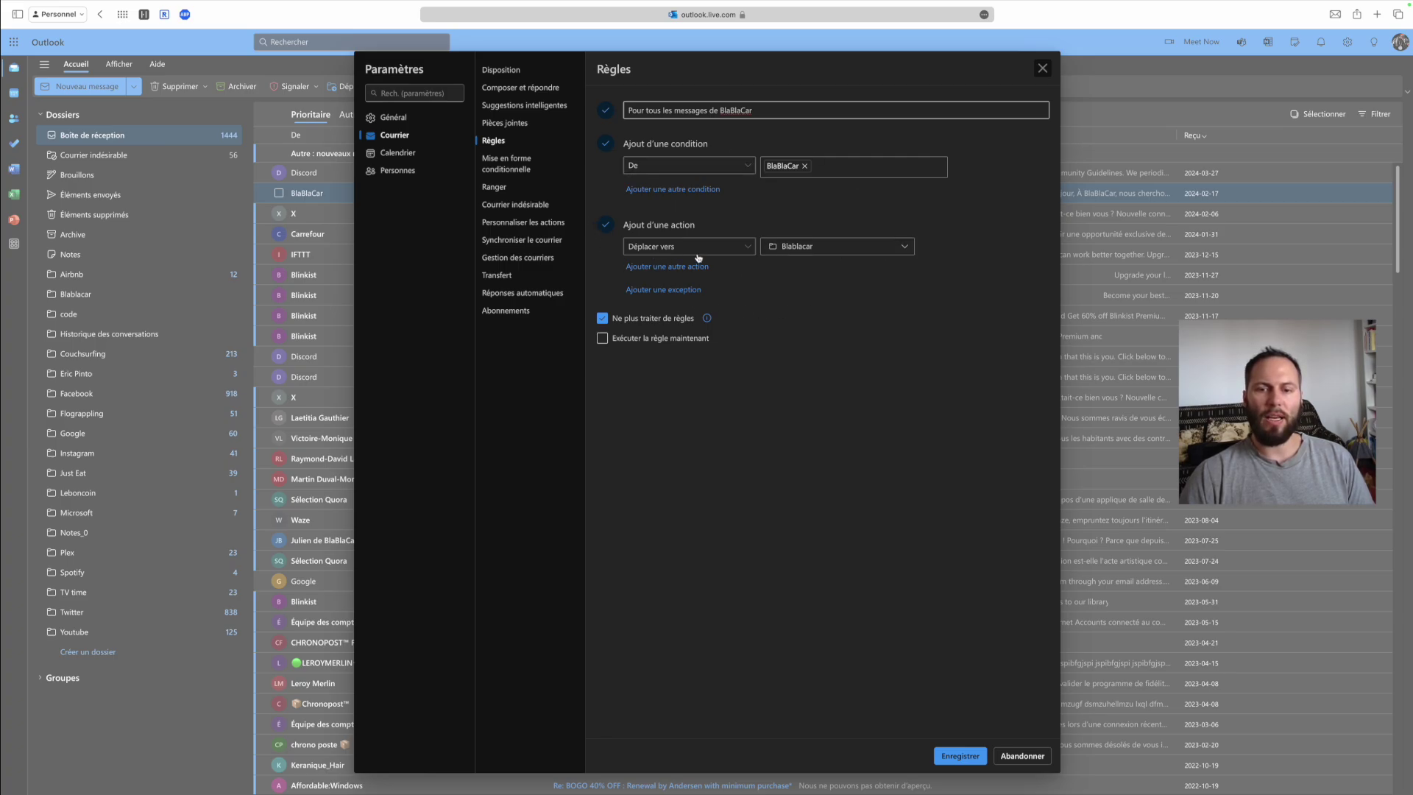
Save the BlaBlaCar rule, run it on the existing messages and close the settings.
click(961, 757)
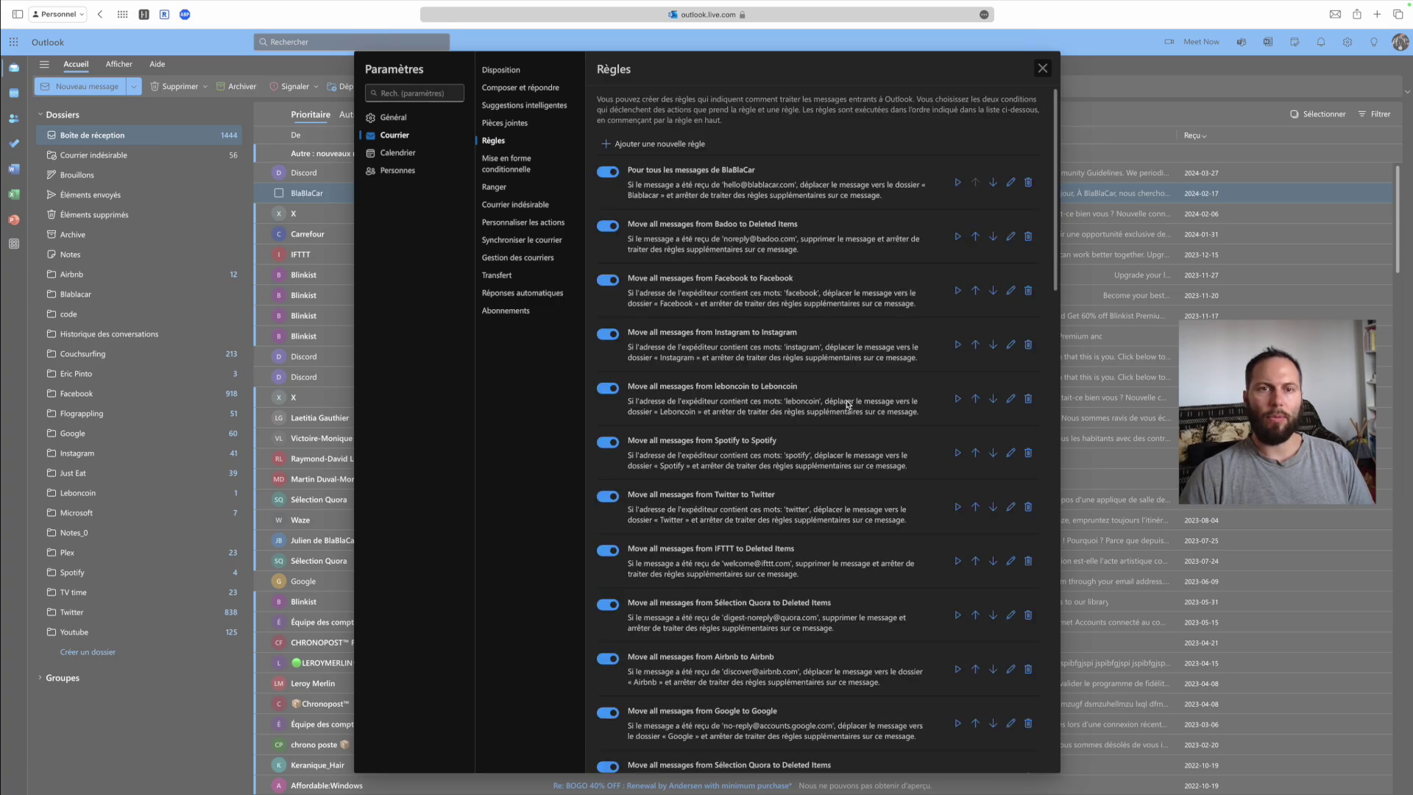
click(957, 184)
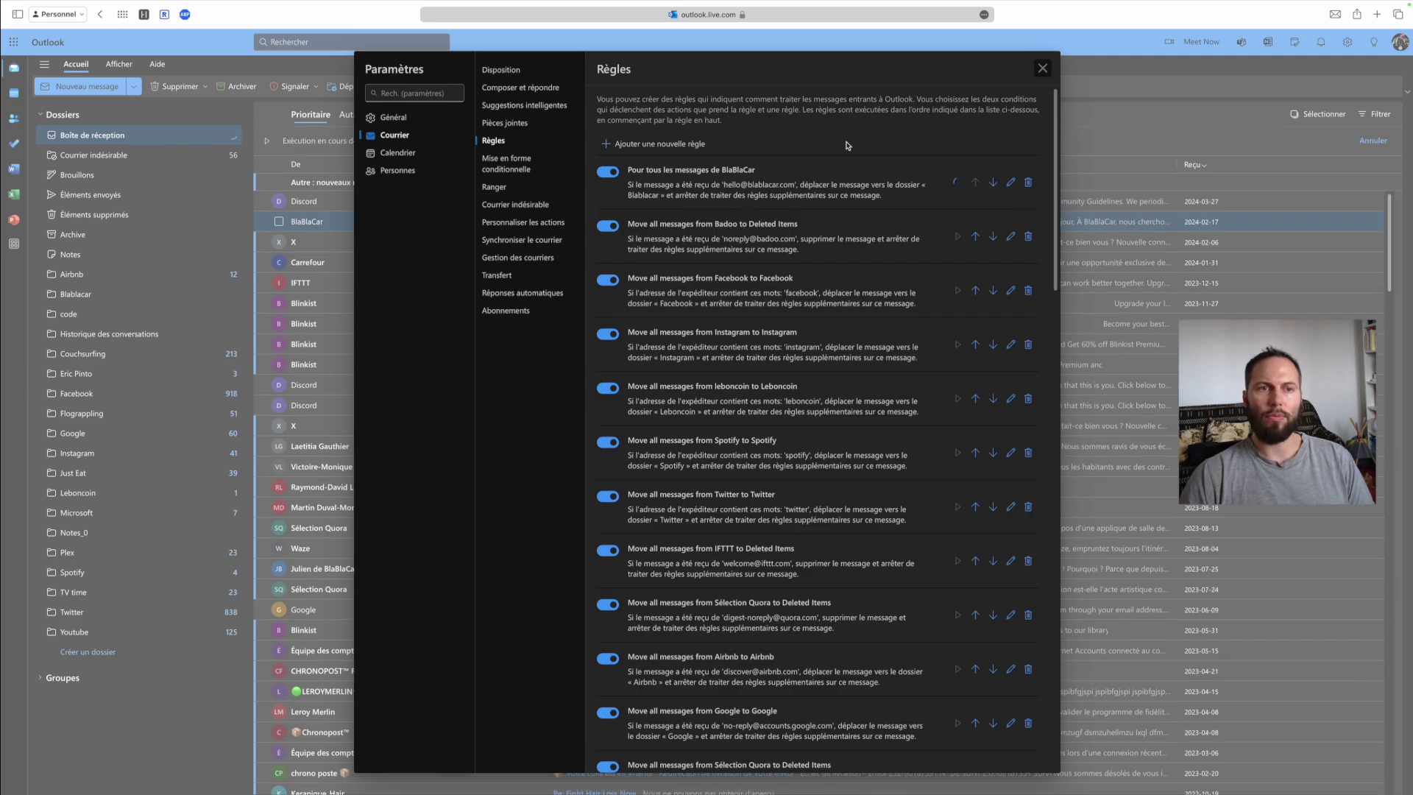
click(1042, 68)
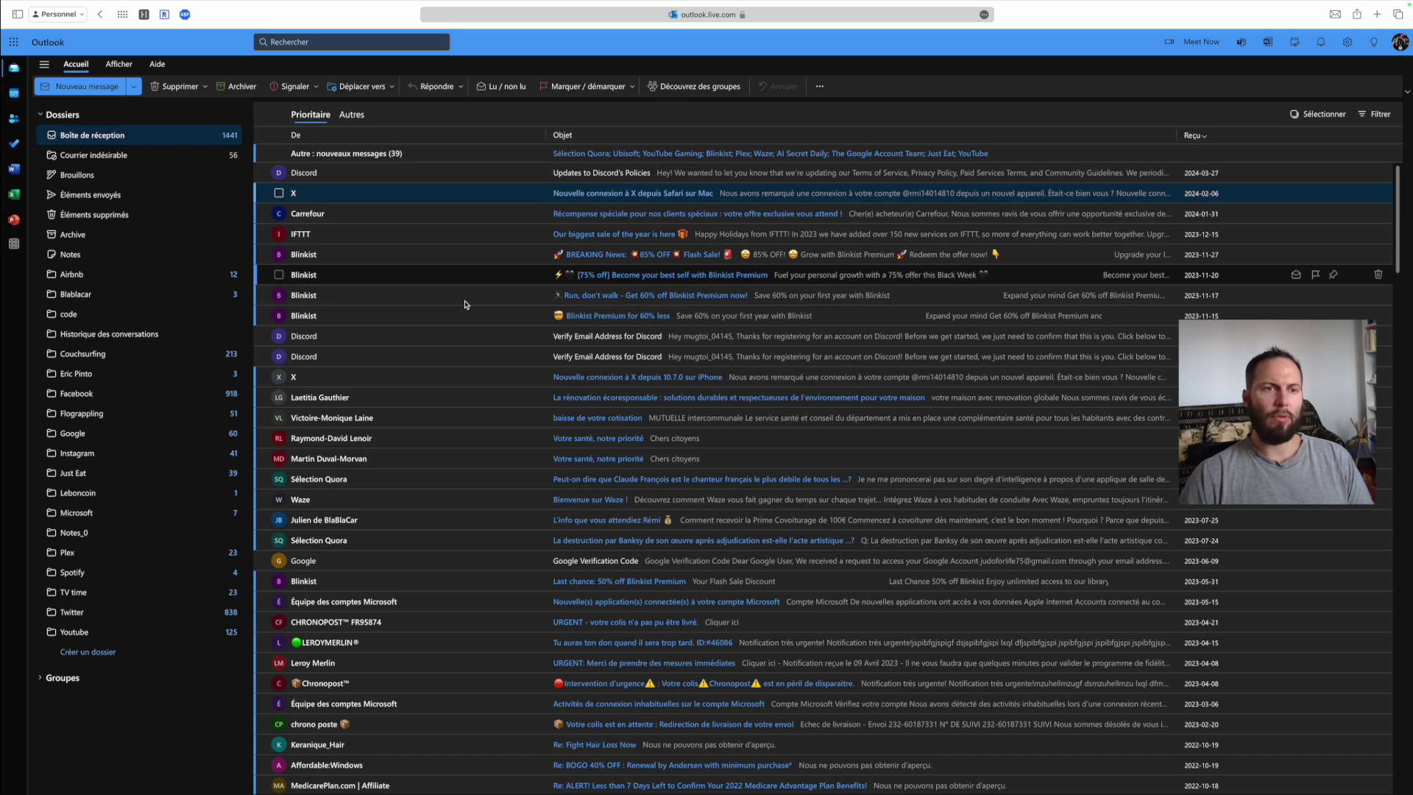
Open Blinkist's 85% OFF flash sale message, examine its footer unsubscribe link and review the current subscriptions in the settings.
click(351, 258)
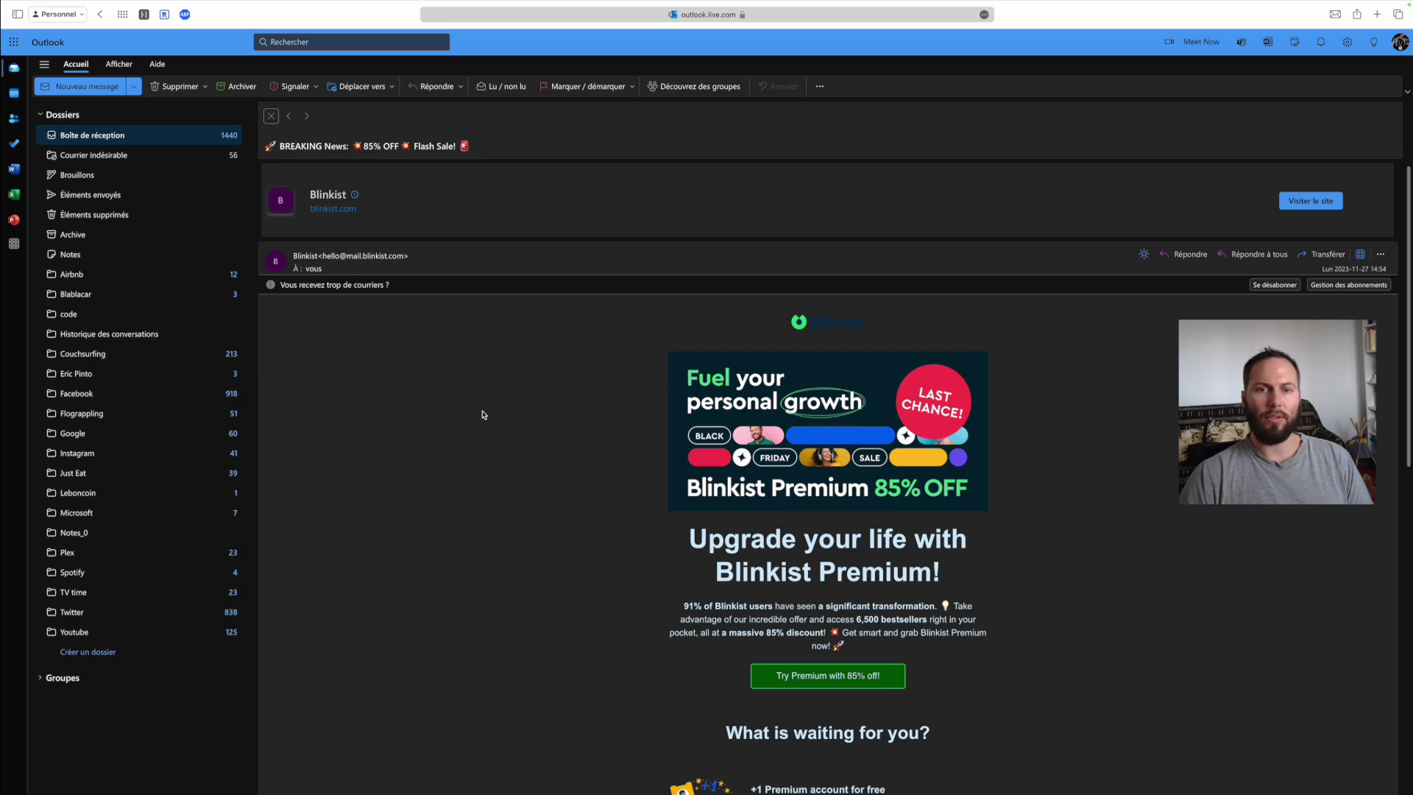
scroll(482, 414, down, 6)
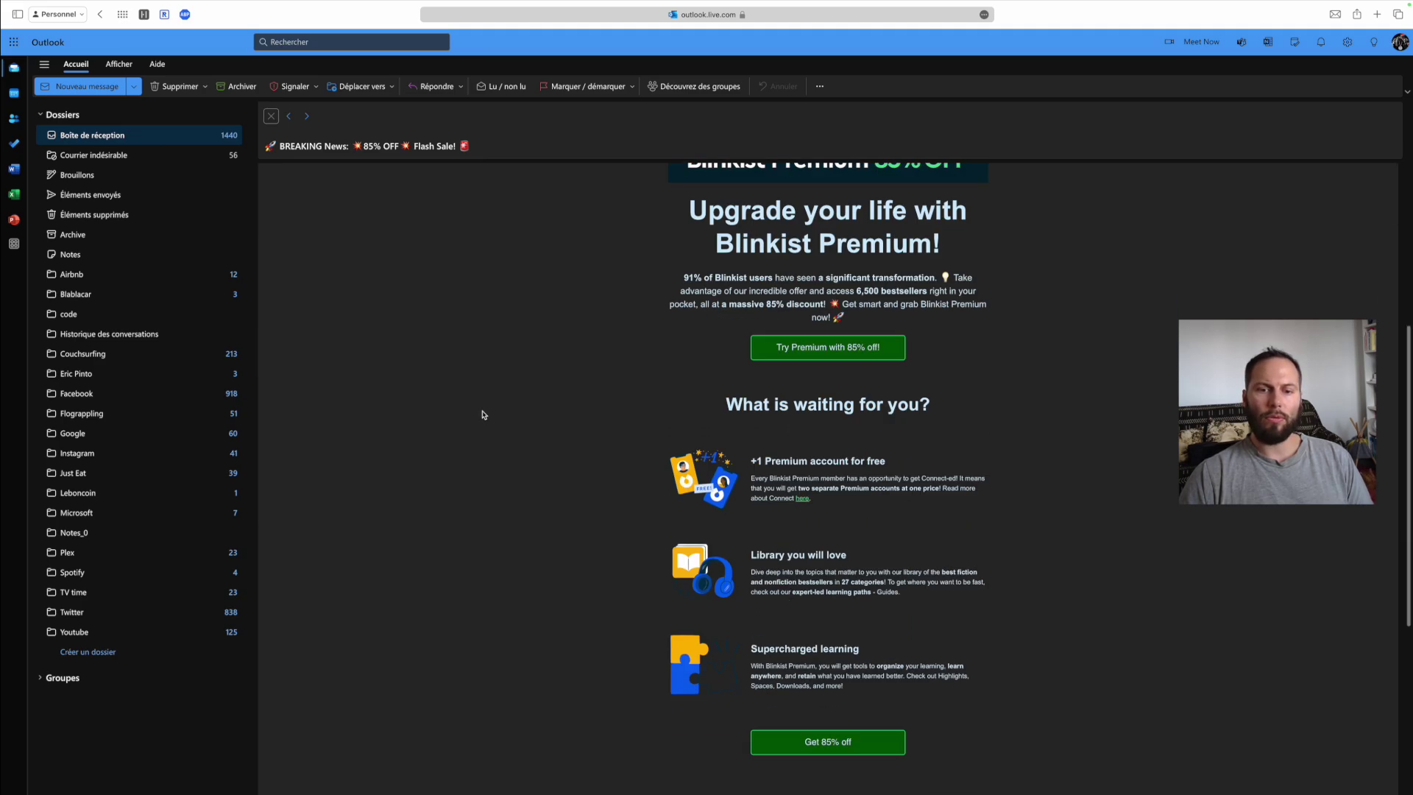
scroll(482, 415, down, 4)
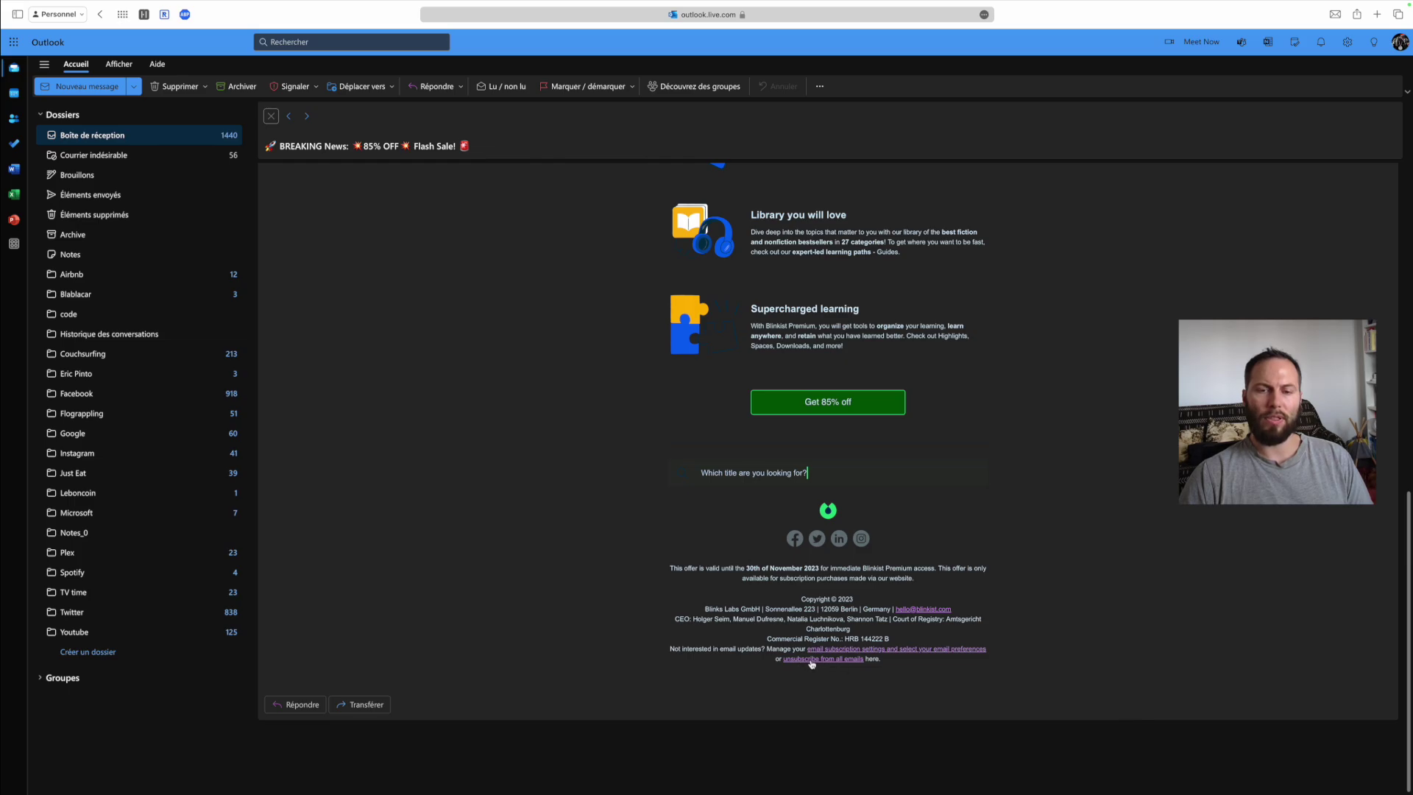
scroll(1069, 605, up, 15)
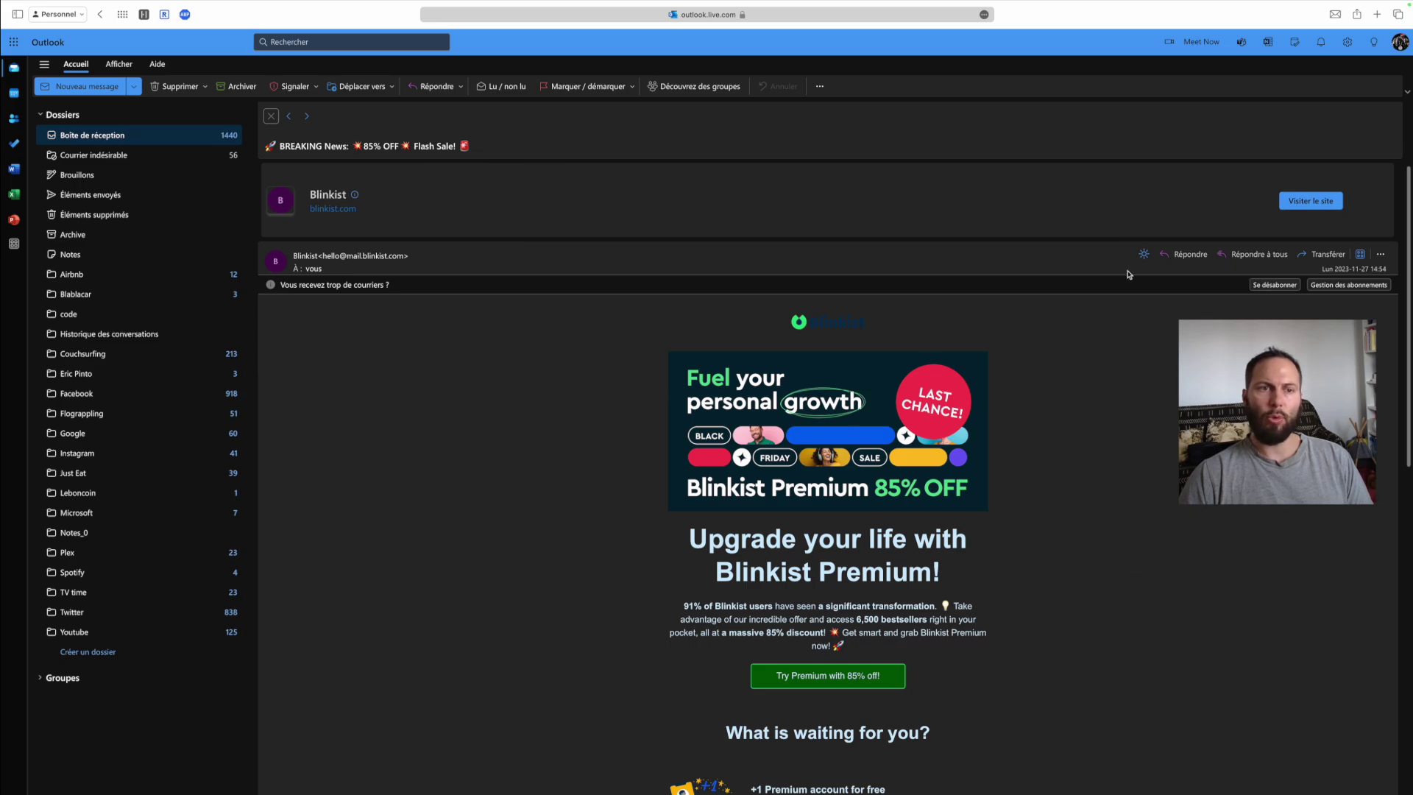
click(1341, 286)
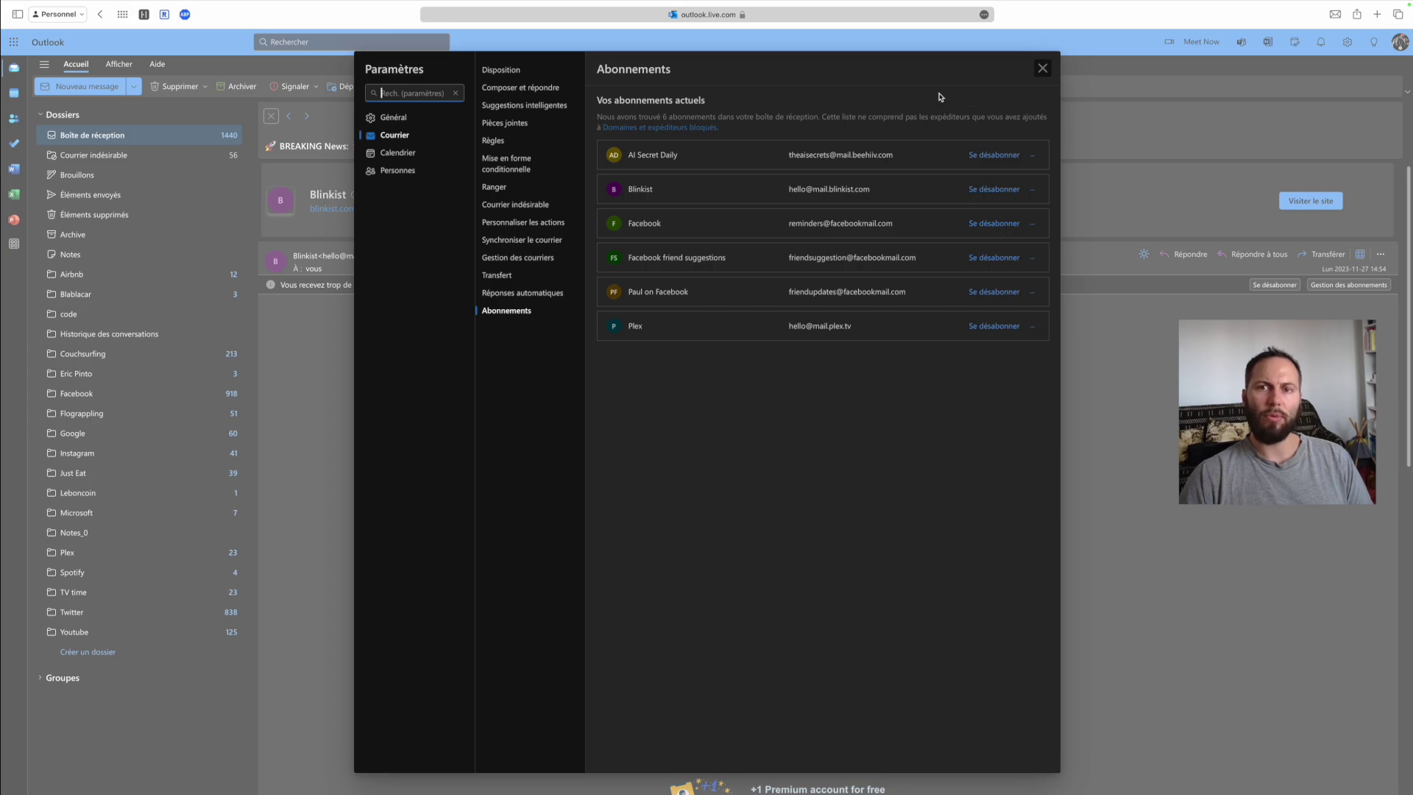
click(1042, 68)
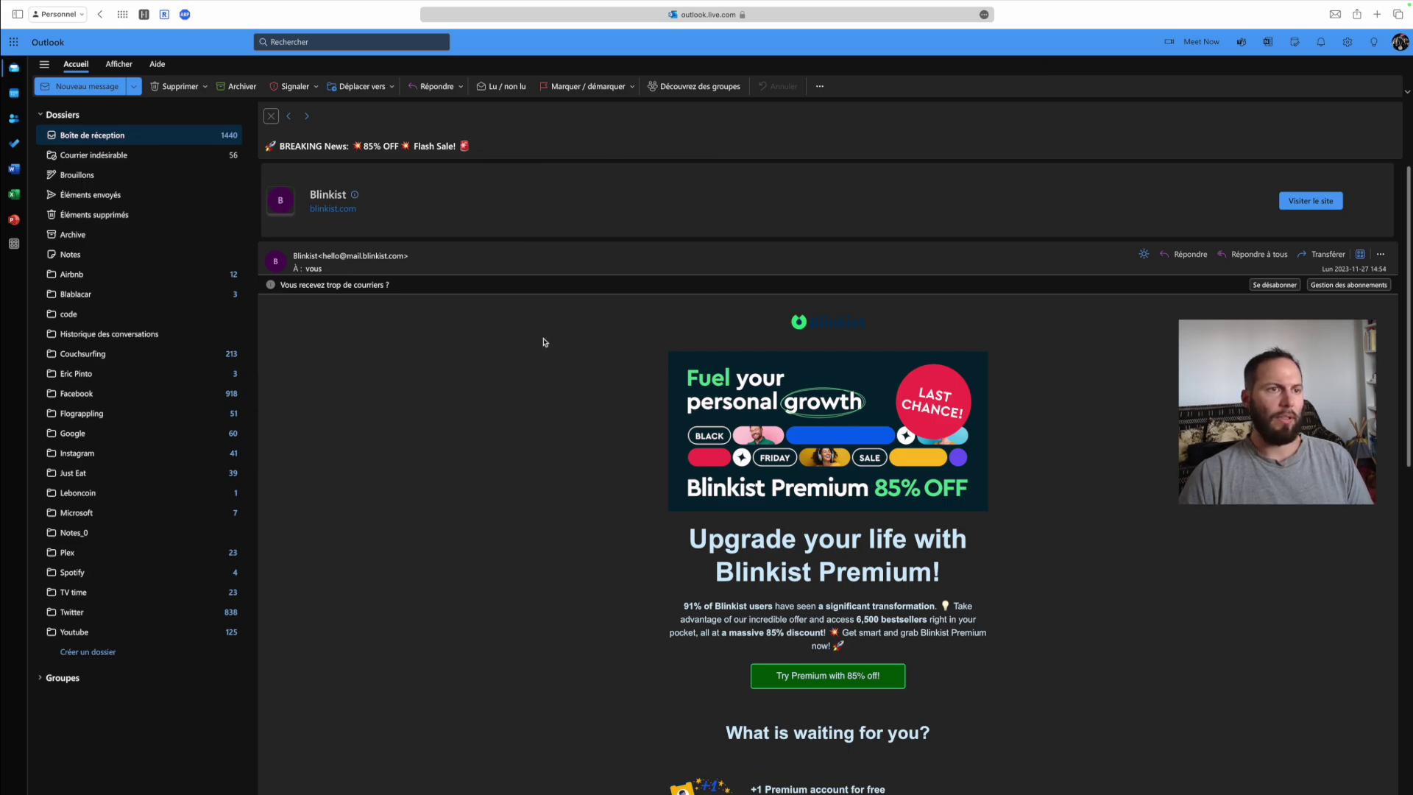
Return to the Boîte de réception and examine the senders and subjects of its remaining Prioritaire messages, from the newest back to those from 2018.
click(121, 136)
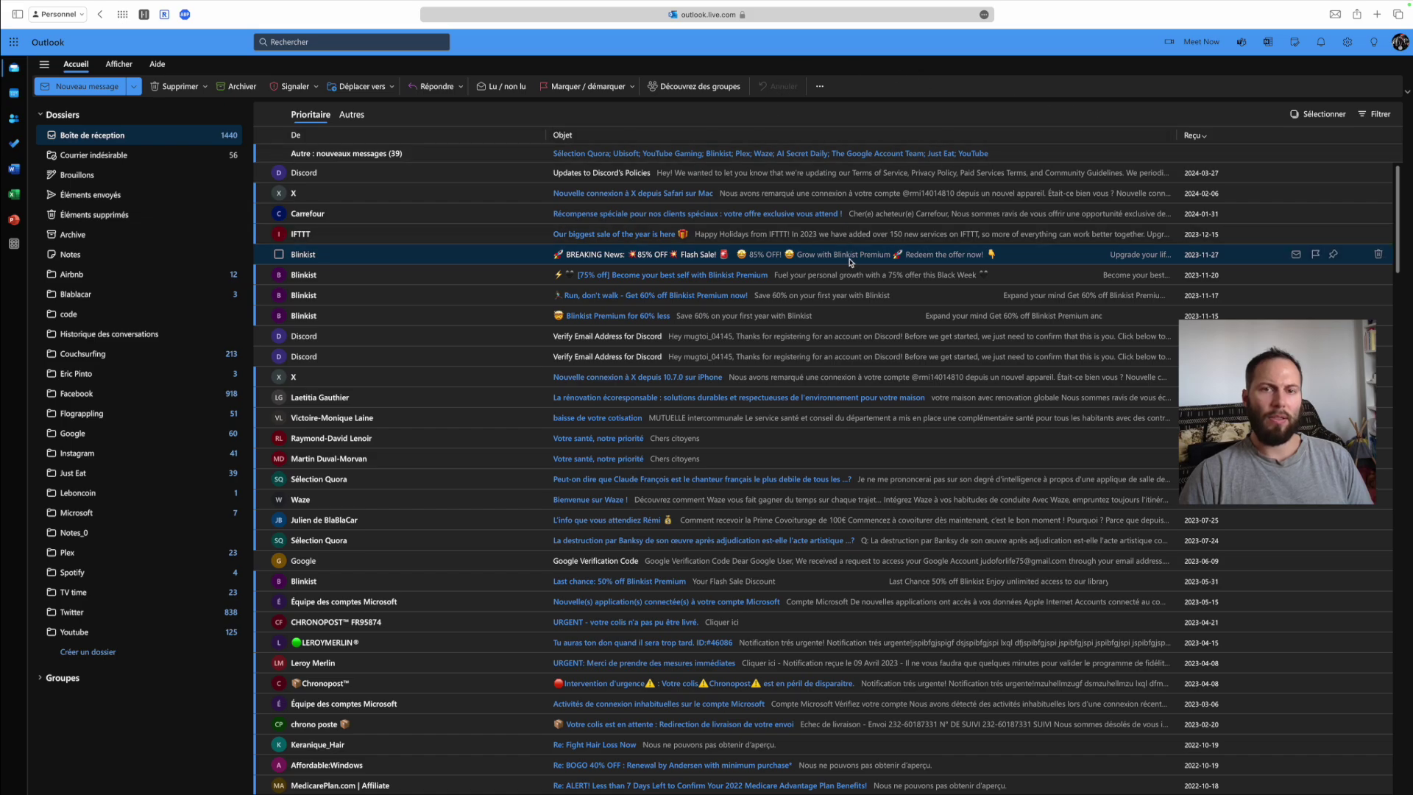
scroll(850, 261, down, 10)
scroll(850, 261, up, 10)
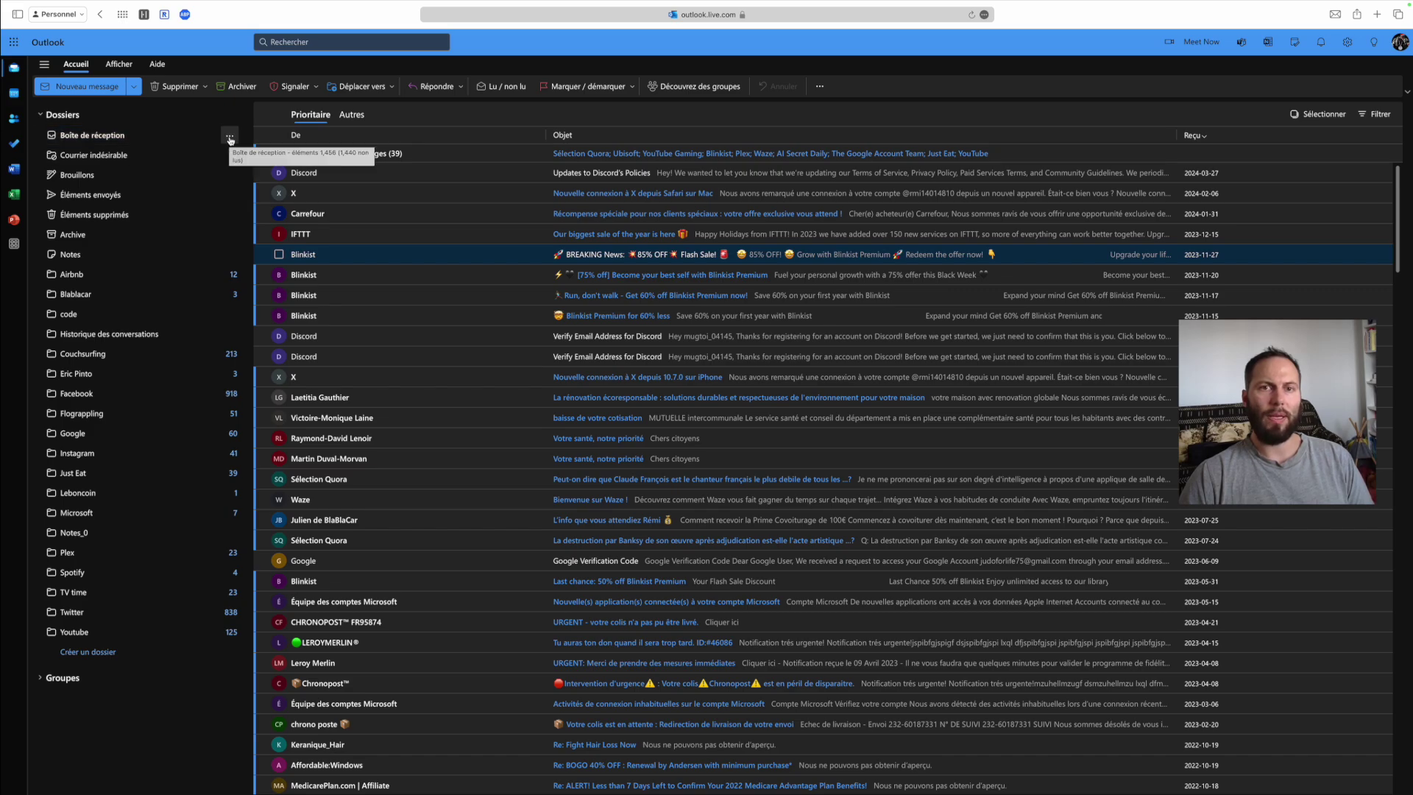
scroll(729, 456, down, 15)
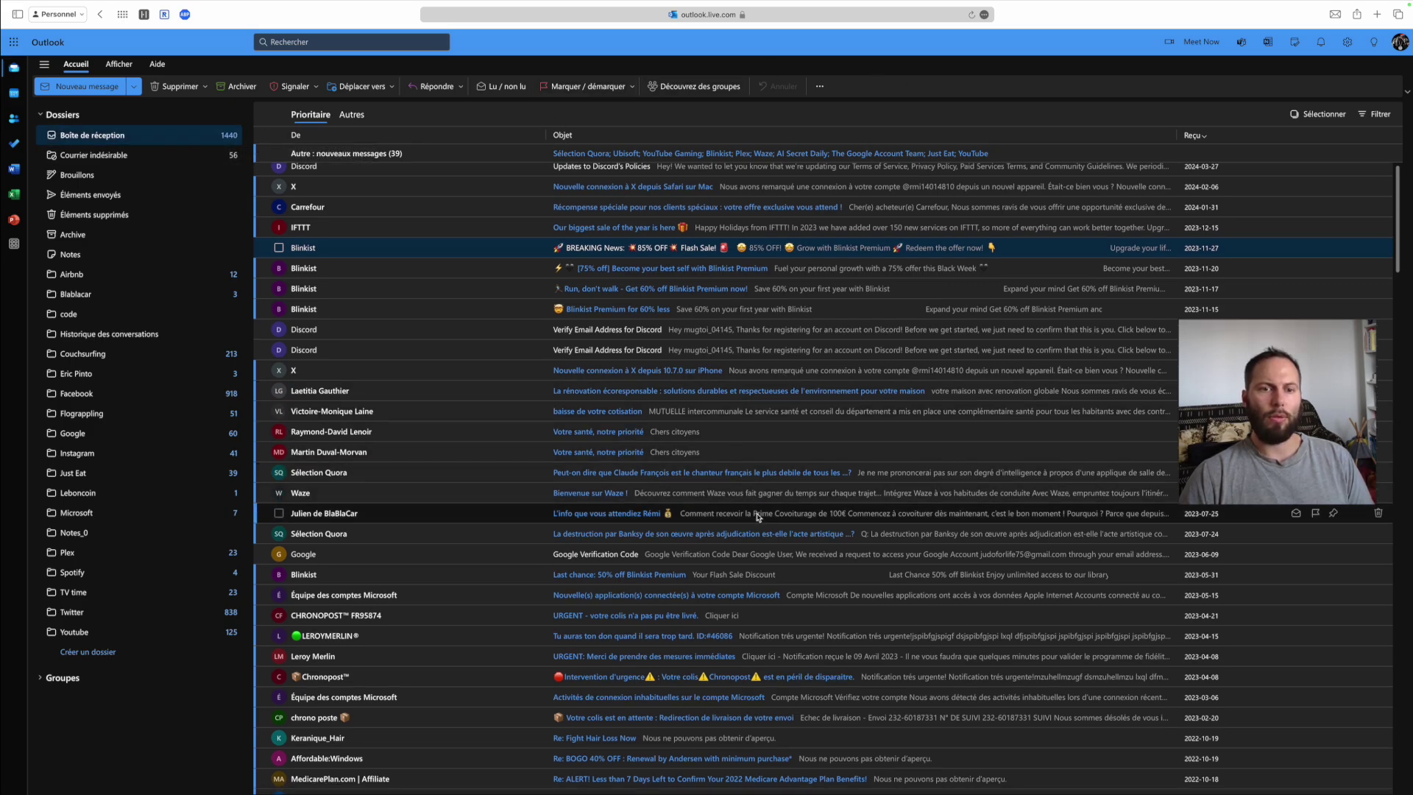
scroll(758, 518, up, 3)
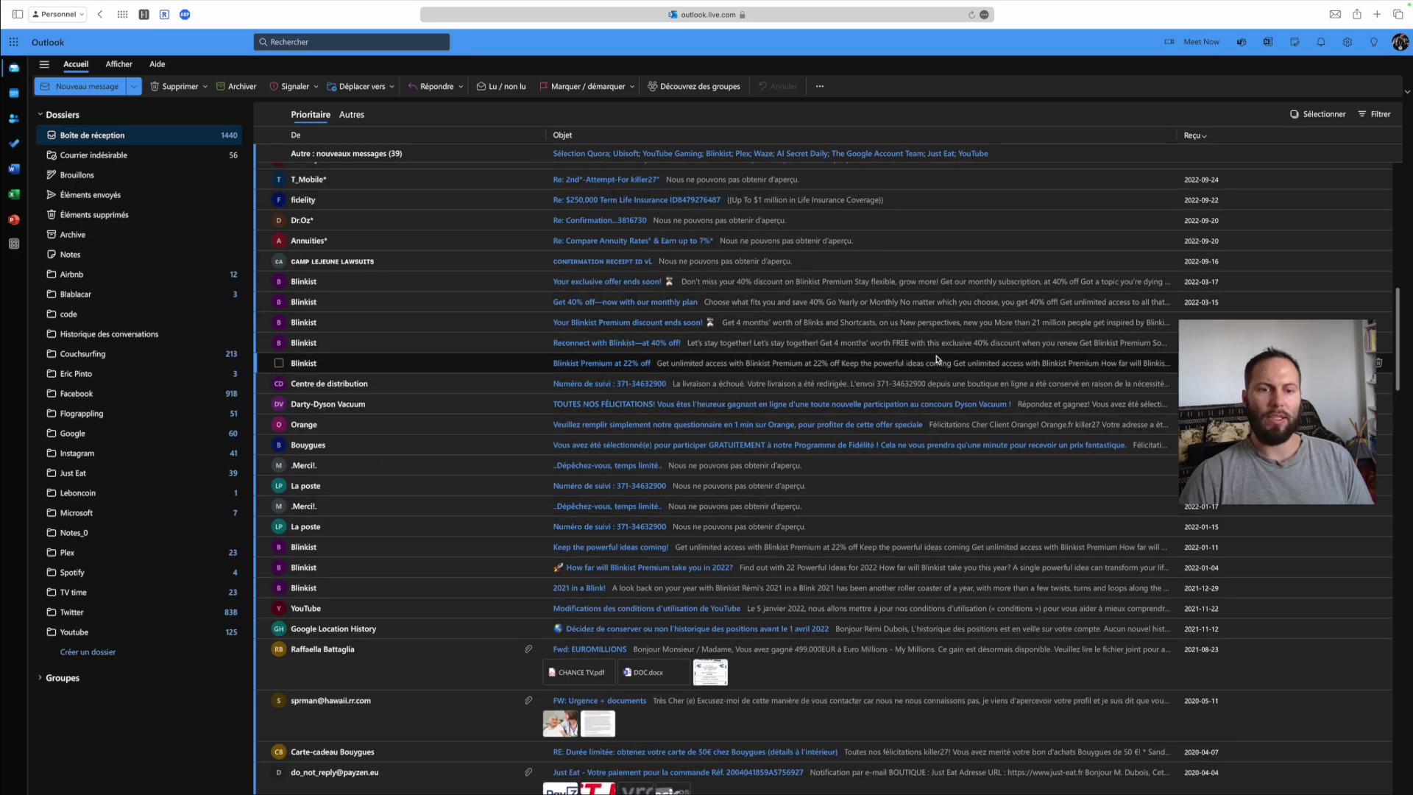
scroll(937, 358, up, 3)
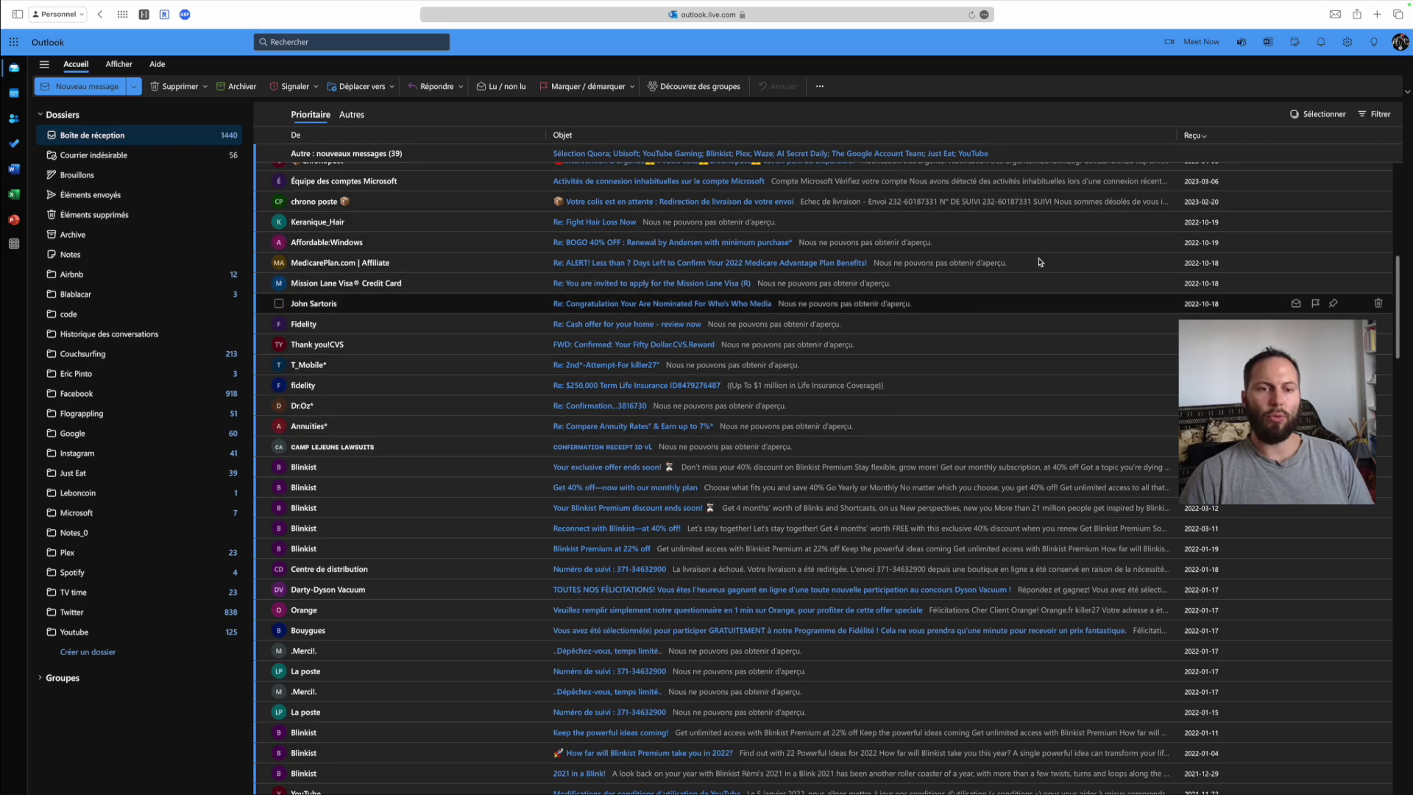
scroll(810, 404, down, 15)
scroll(697, 479, up, 15)
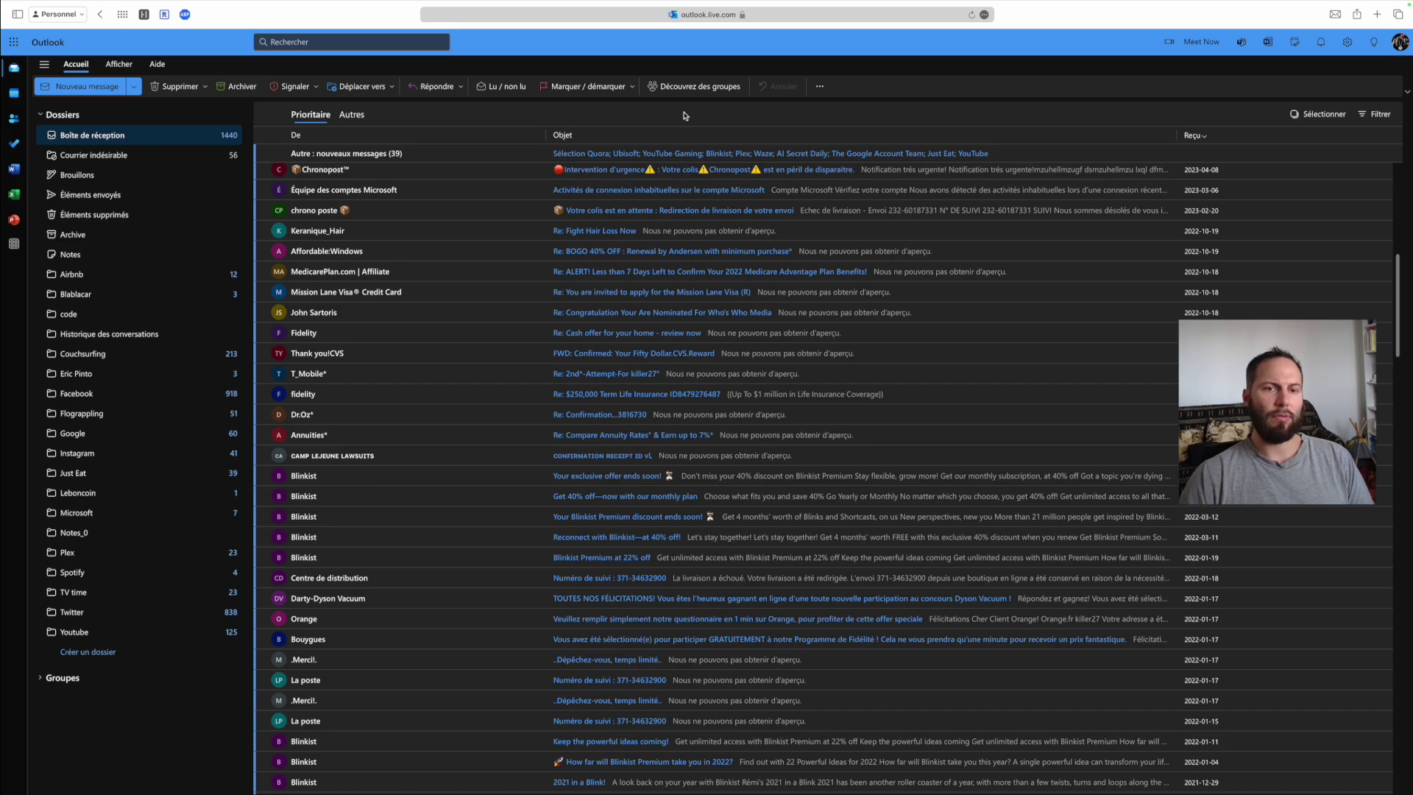
scroll(704, 278, down, 5)
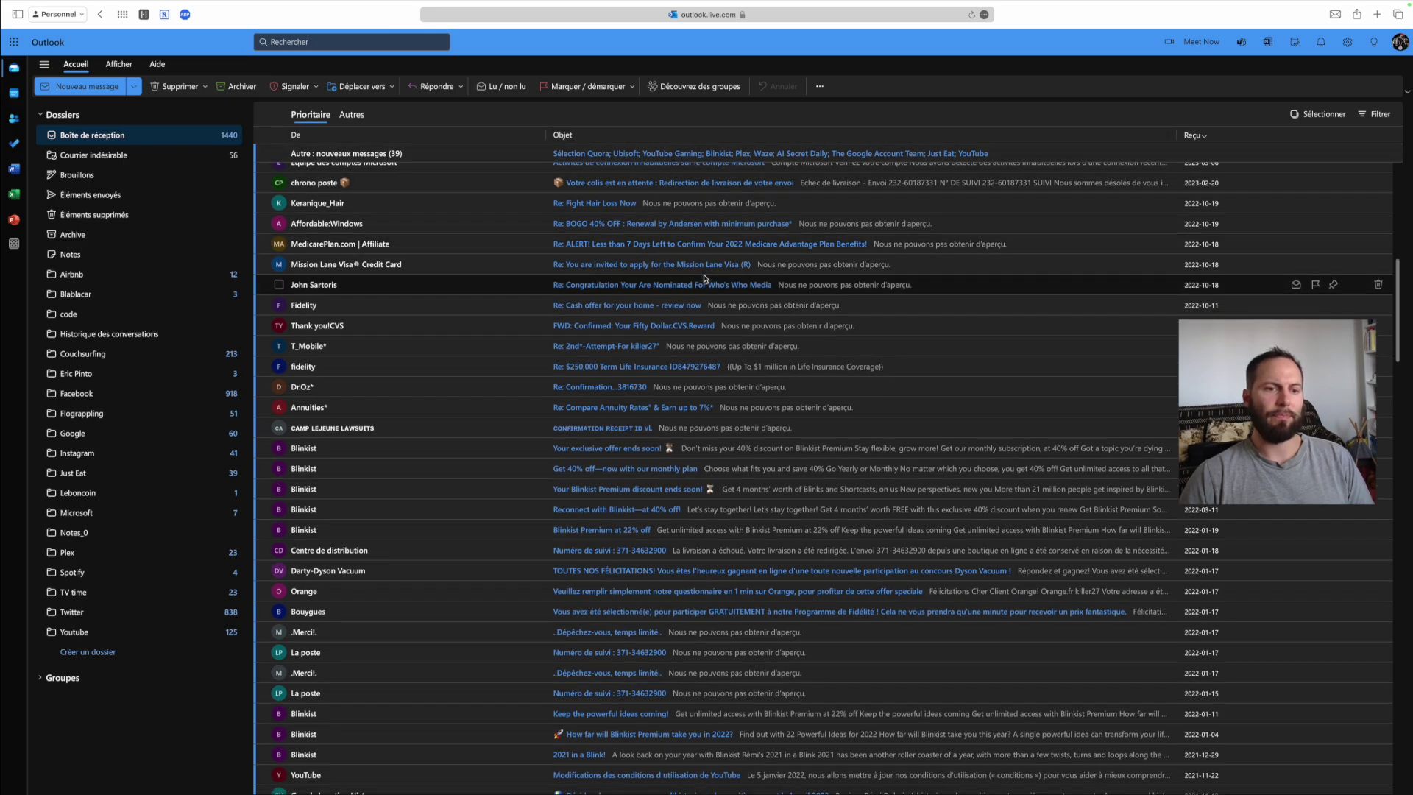
scroll(704, 277, down, 2)
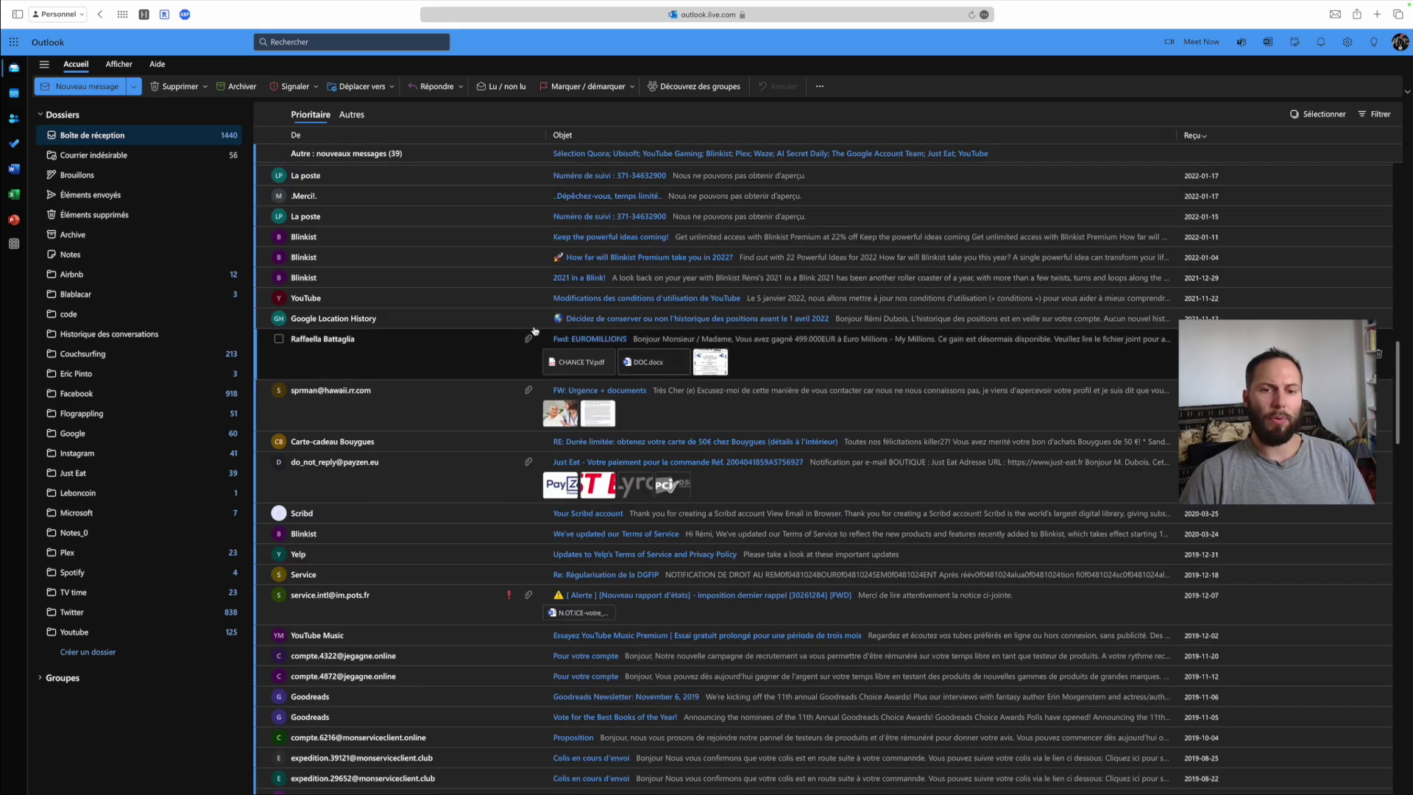
scroll(588, 380, down, 5)
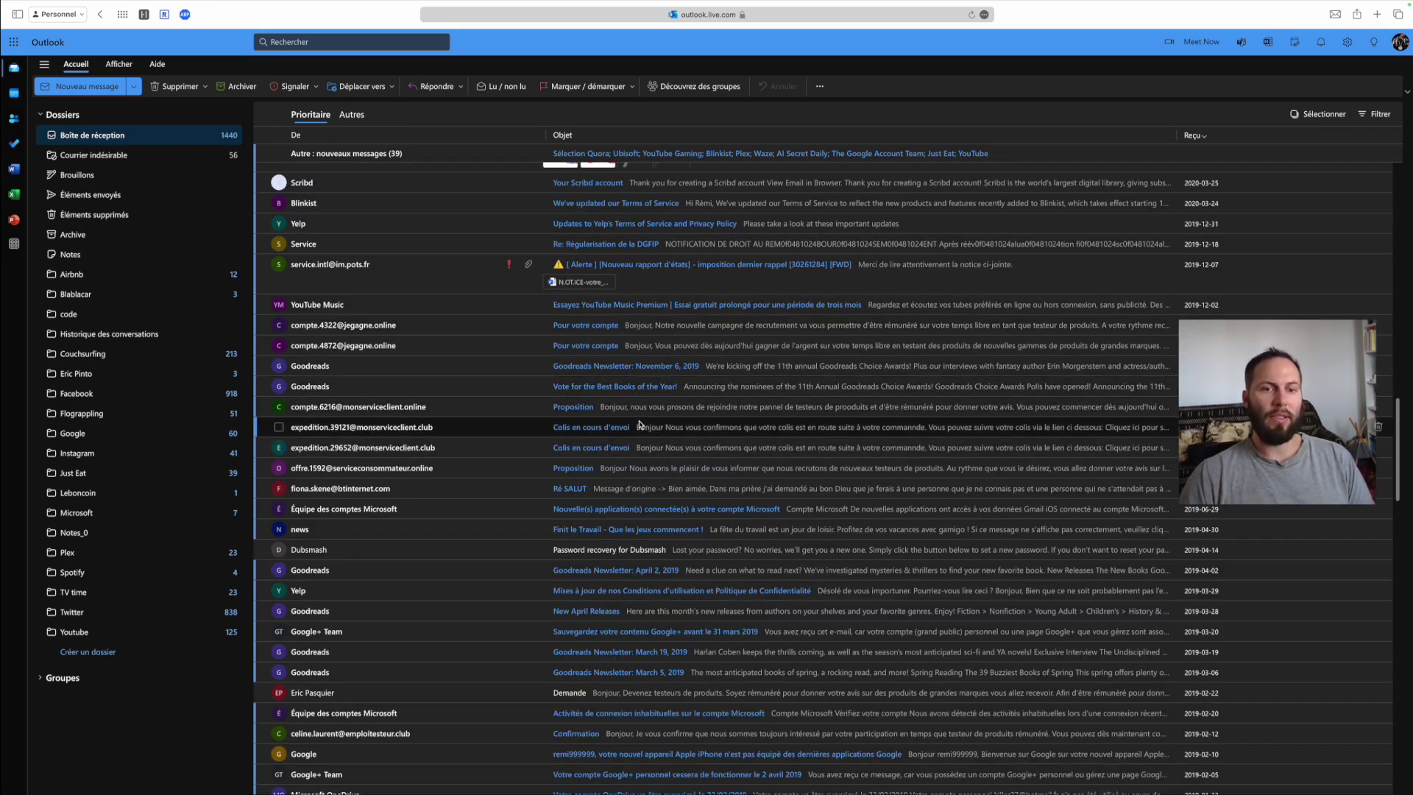
scroll(640, 424, down, 15)
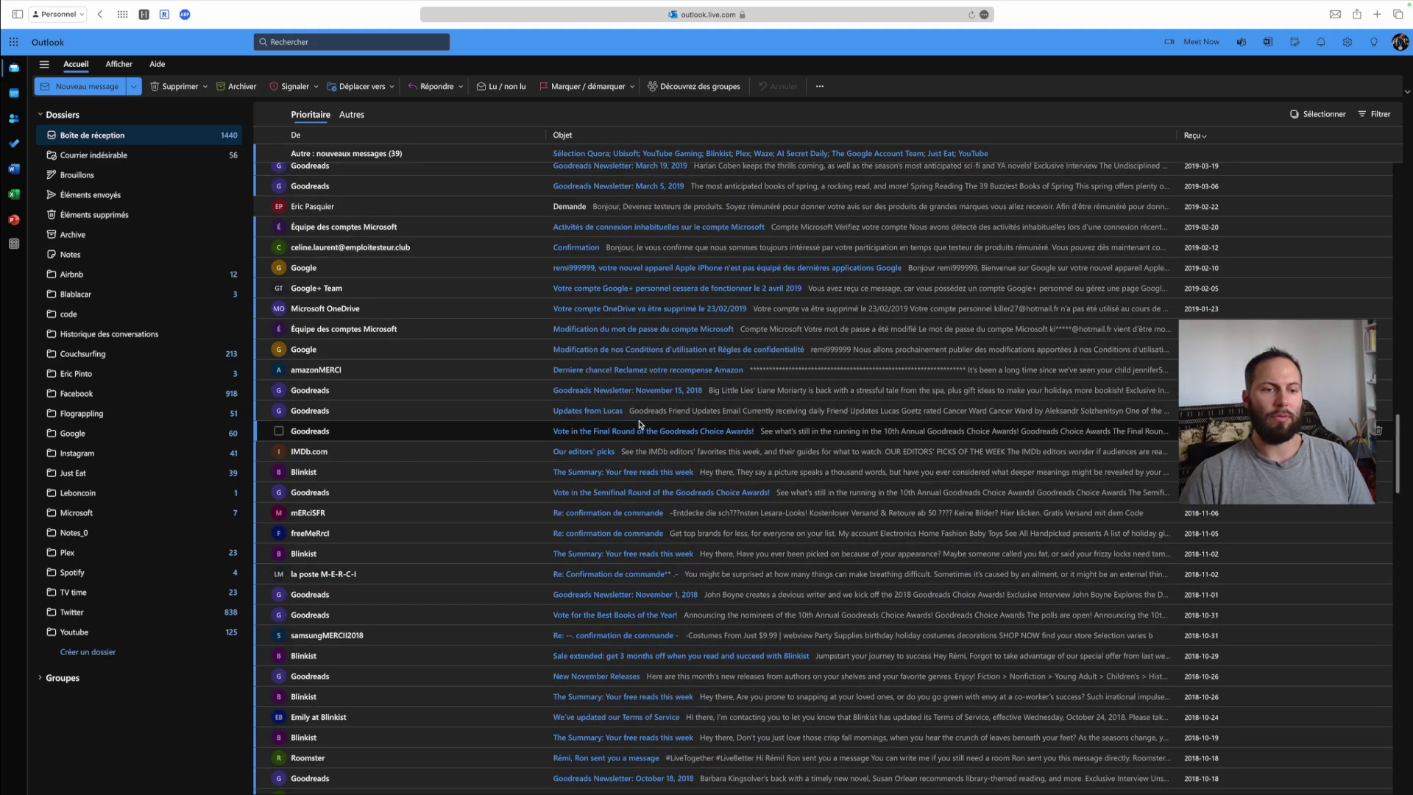
scroll(639, 424, down, 5)
scroll(640, 424, up, 7)
scroll(640, 425, up, 10)
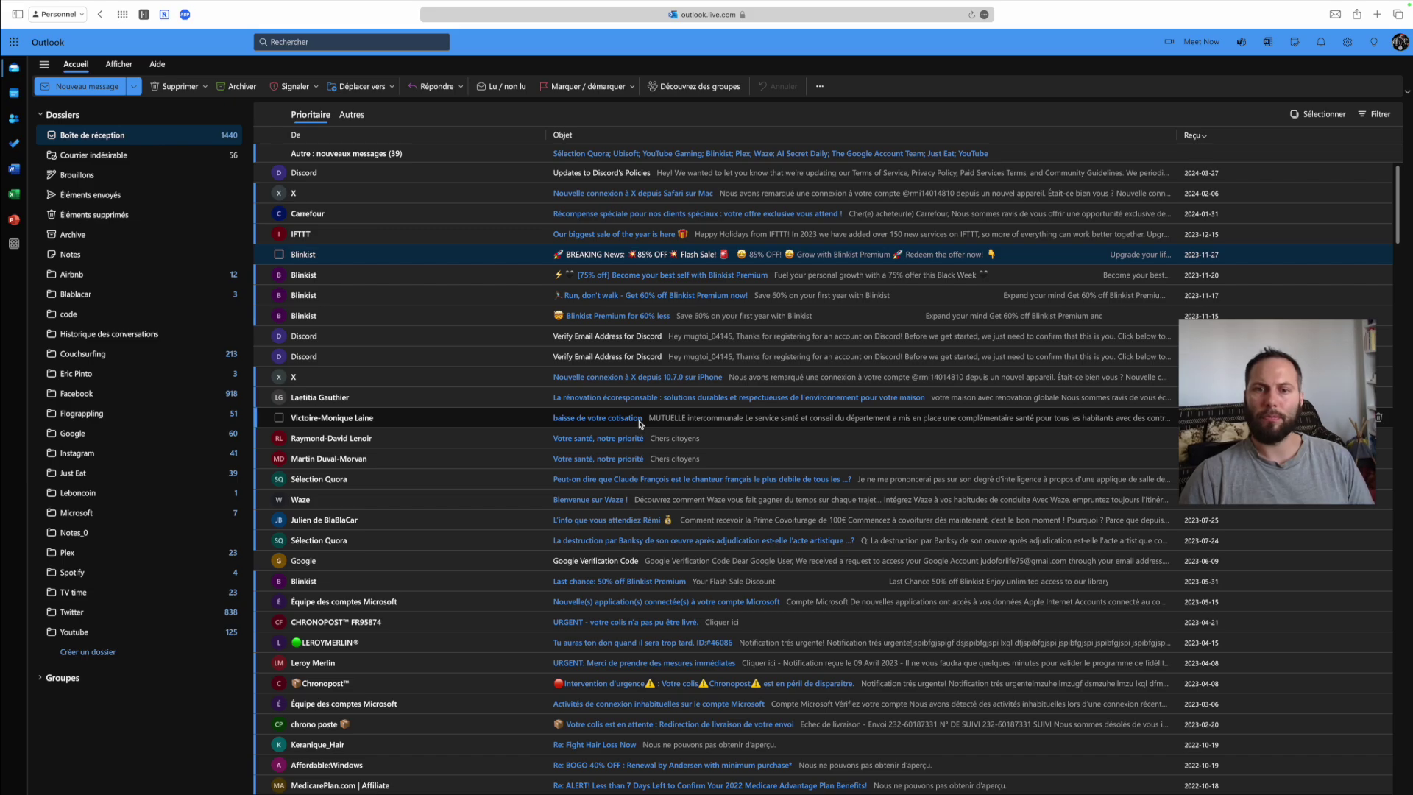